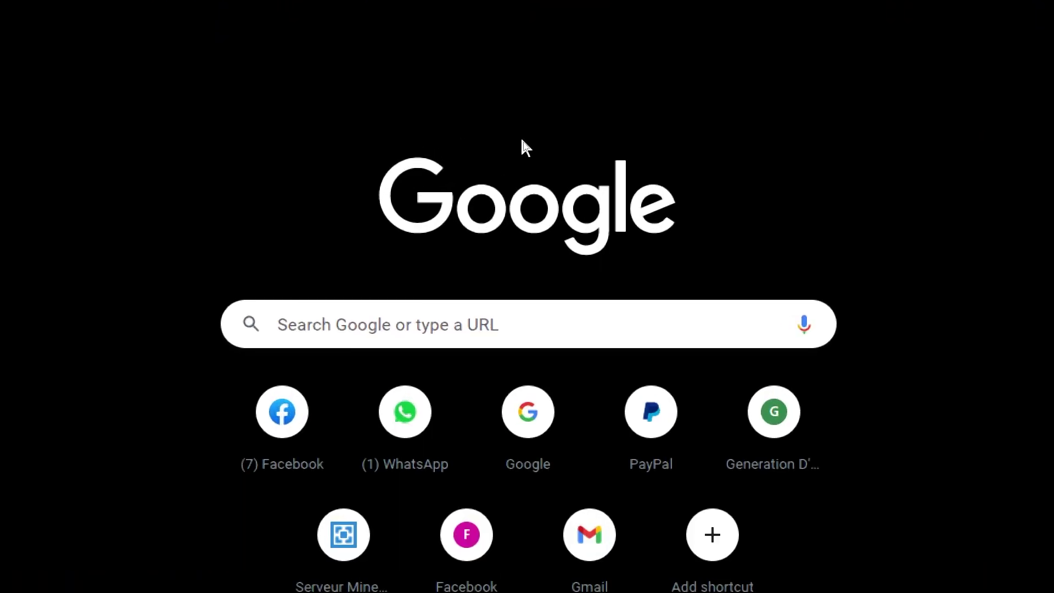
Reach the Elai.io homepage through a Google search for 'ela i o' after the ela.io address failed.
click(476, 230)
text(ela)
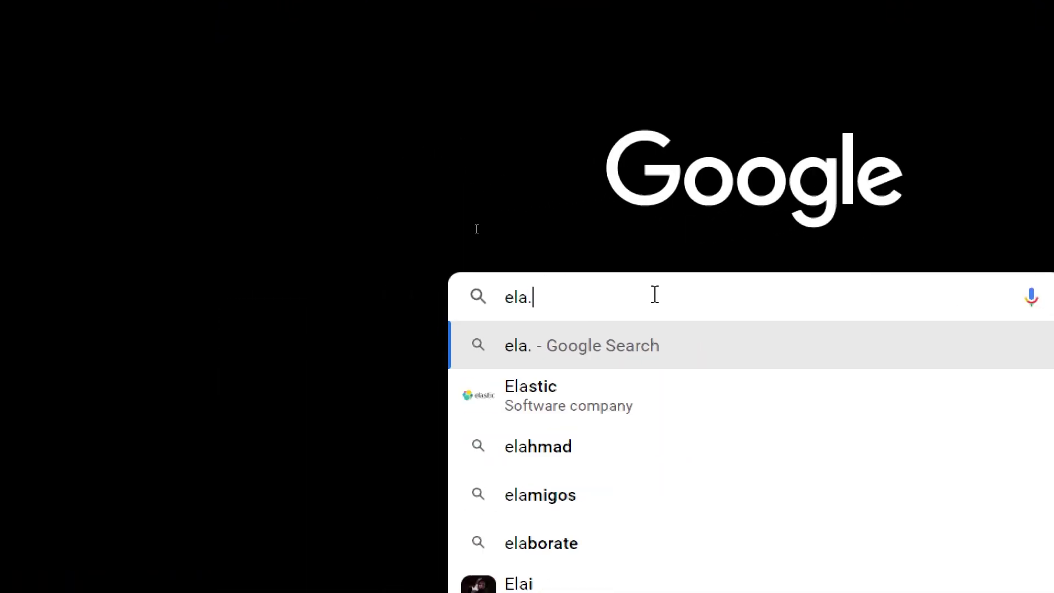
text(.io)
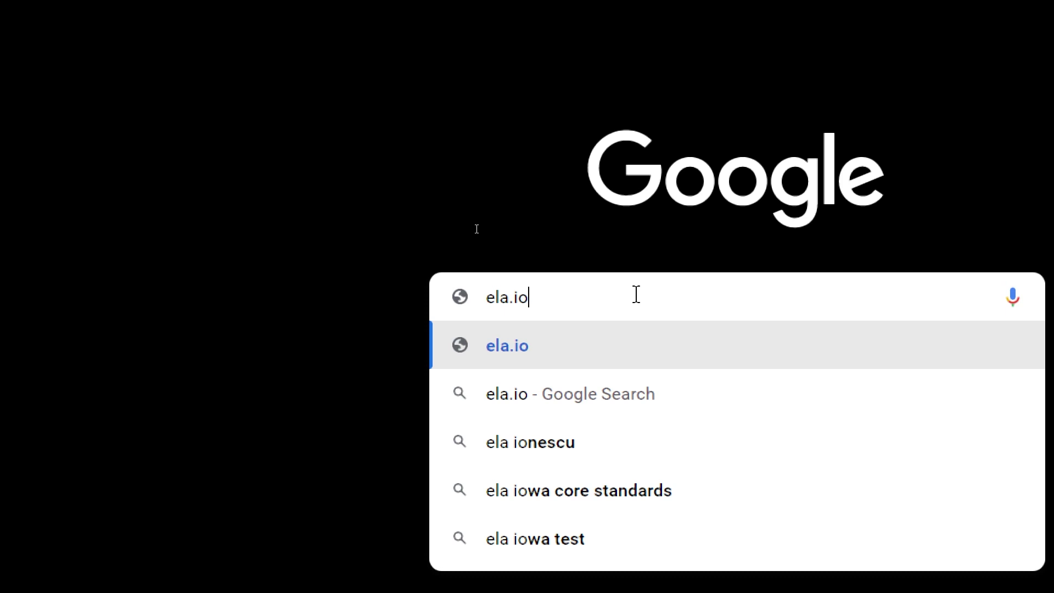
key(Return)
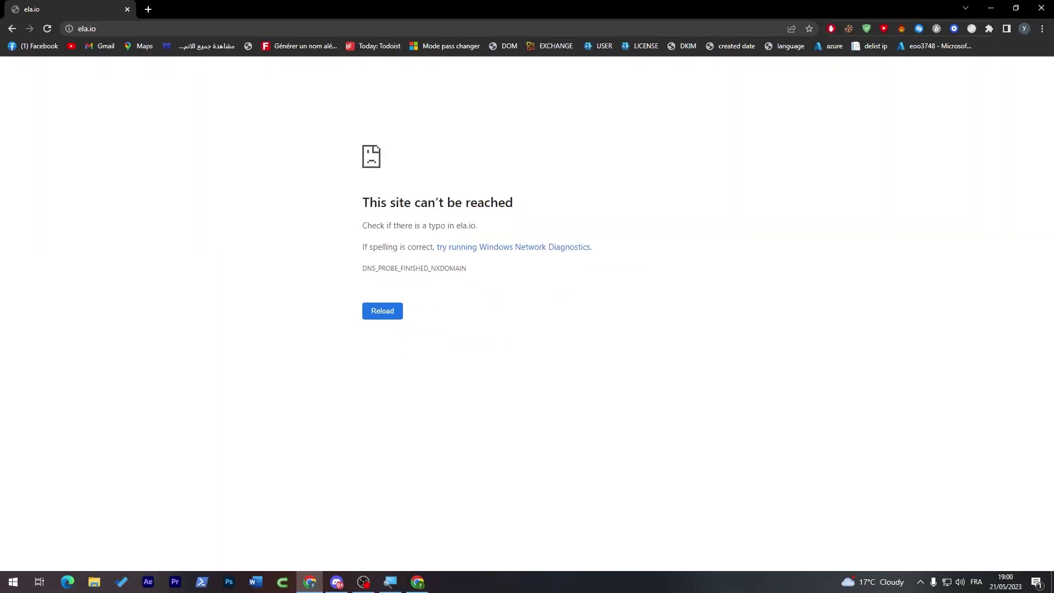
click(208, 31)
text(ela i o)
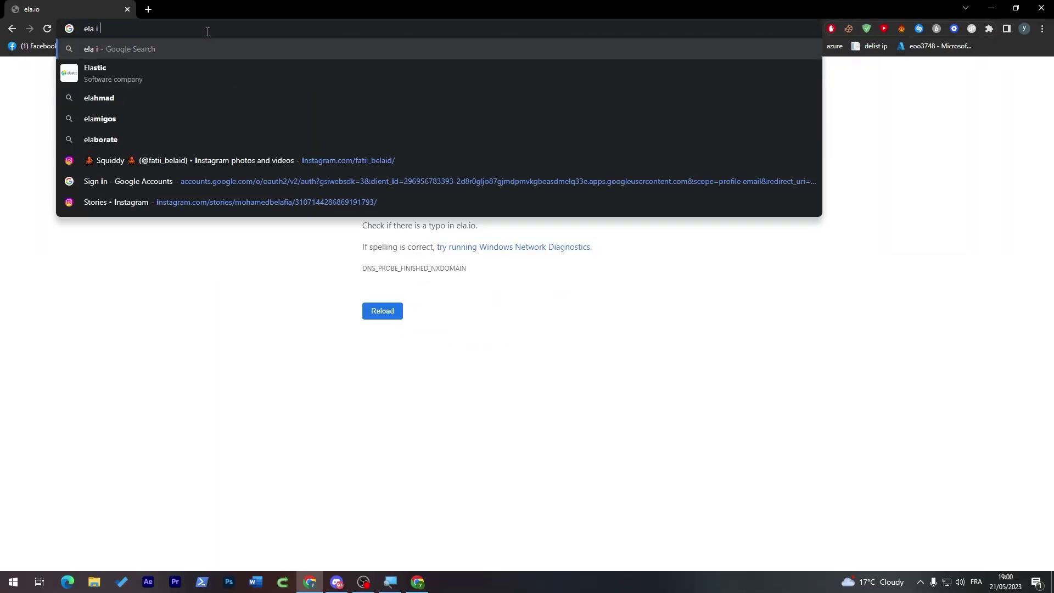
key(Return)
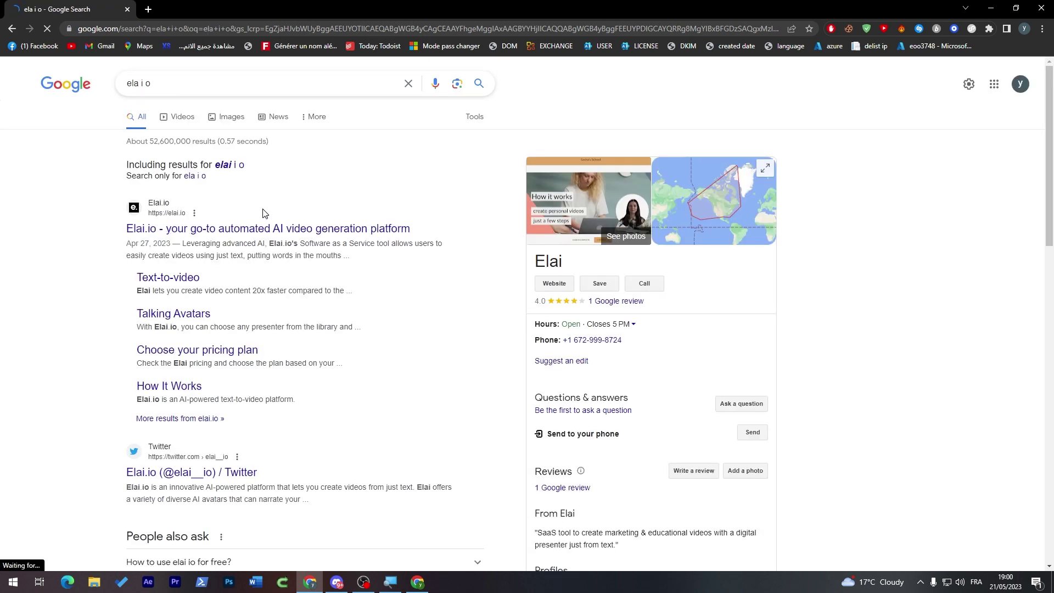
click(153, 231)
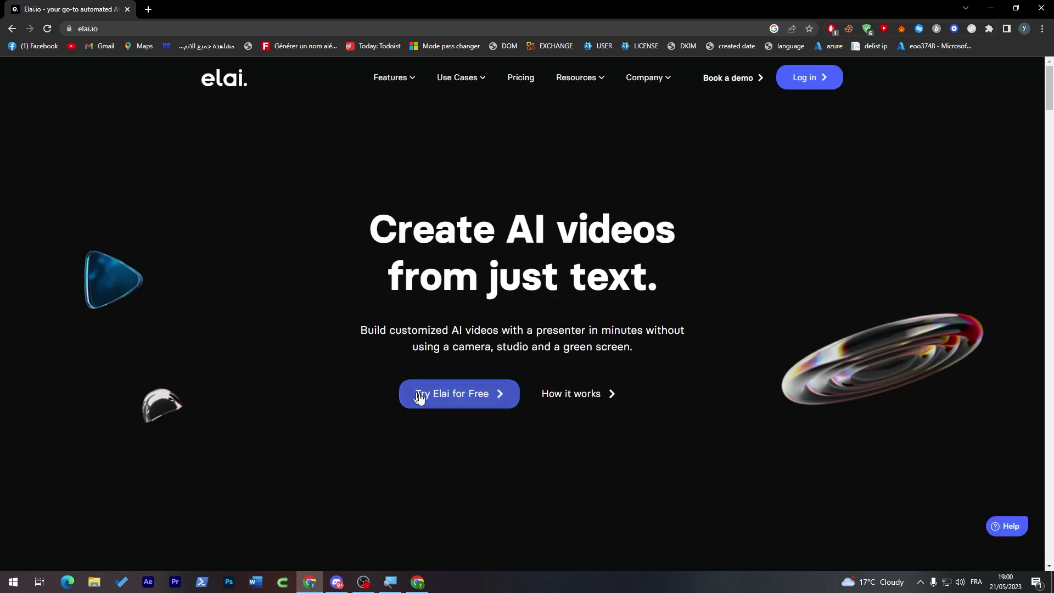
Sign up for a free Elai.io account with saved name and email, a valid password and accepted terms.
click(460, 401)
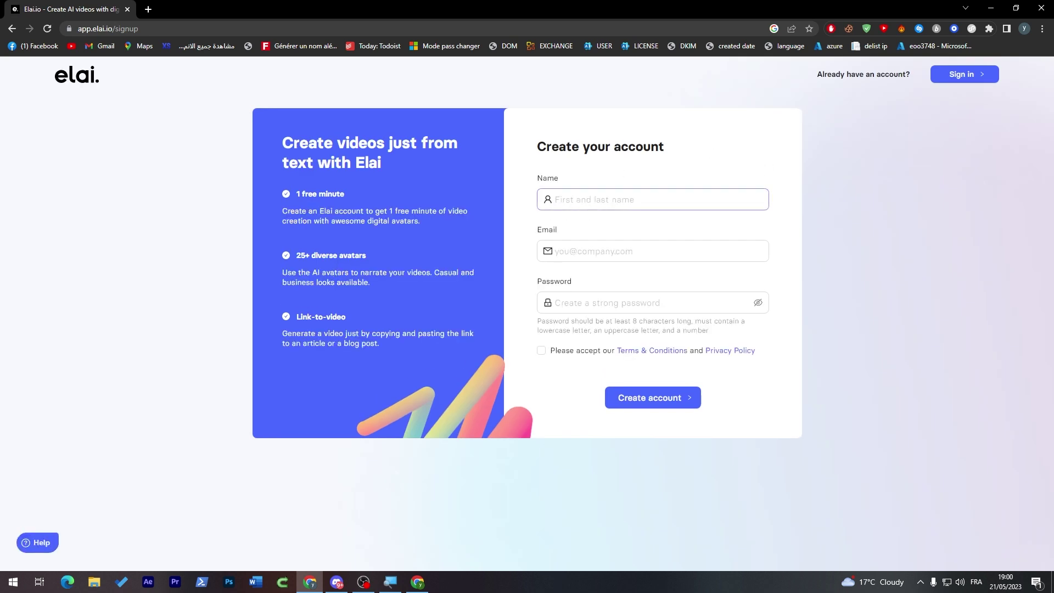
click(575, 206)
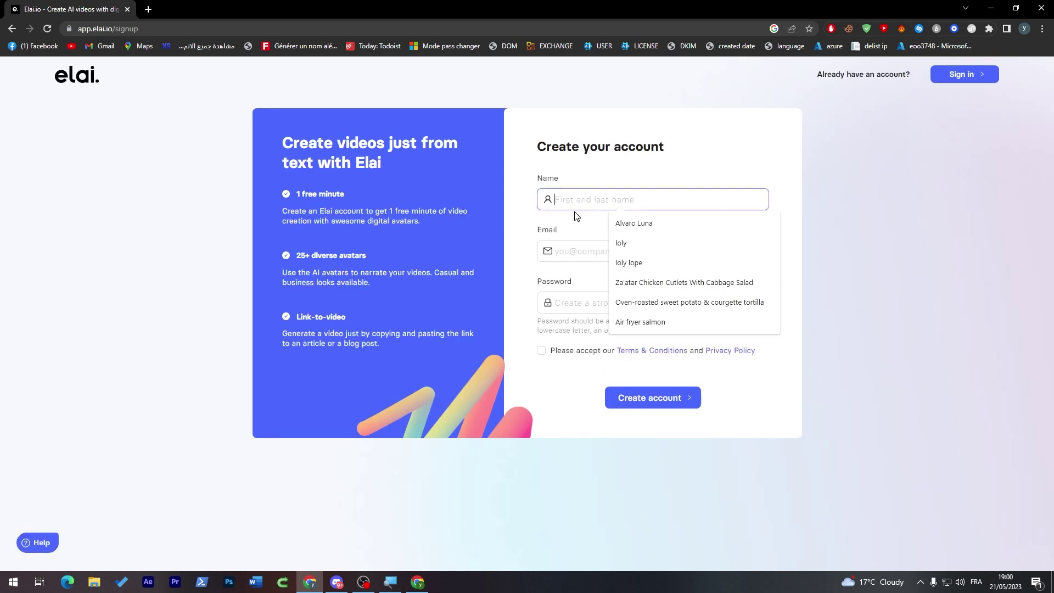
click(628, 262)
click(659, 252)
click(663, 276)
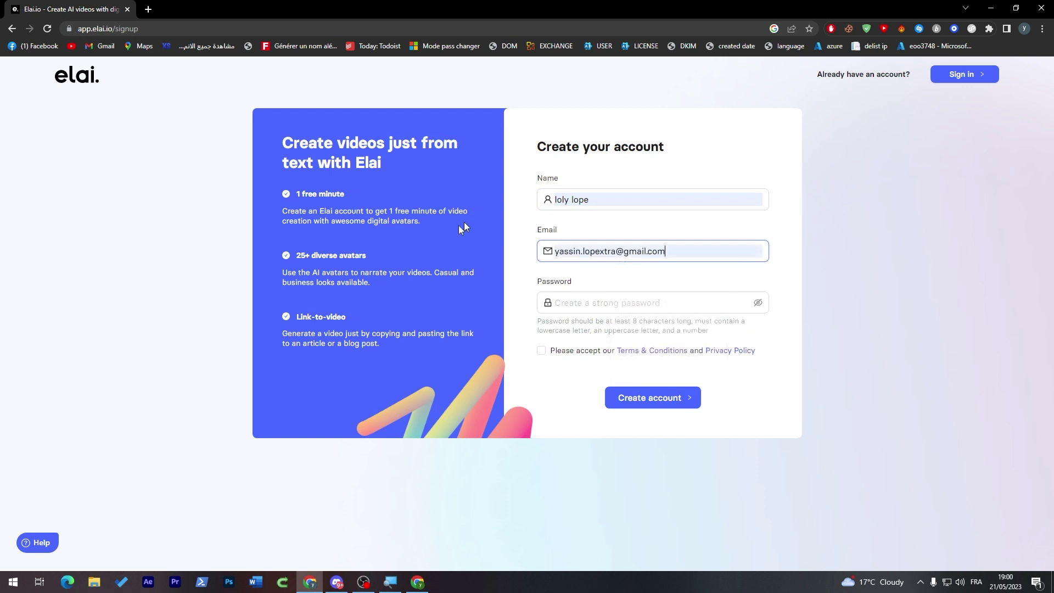
click(583, 302)
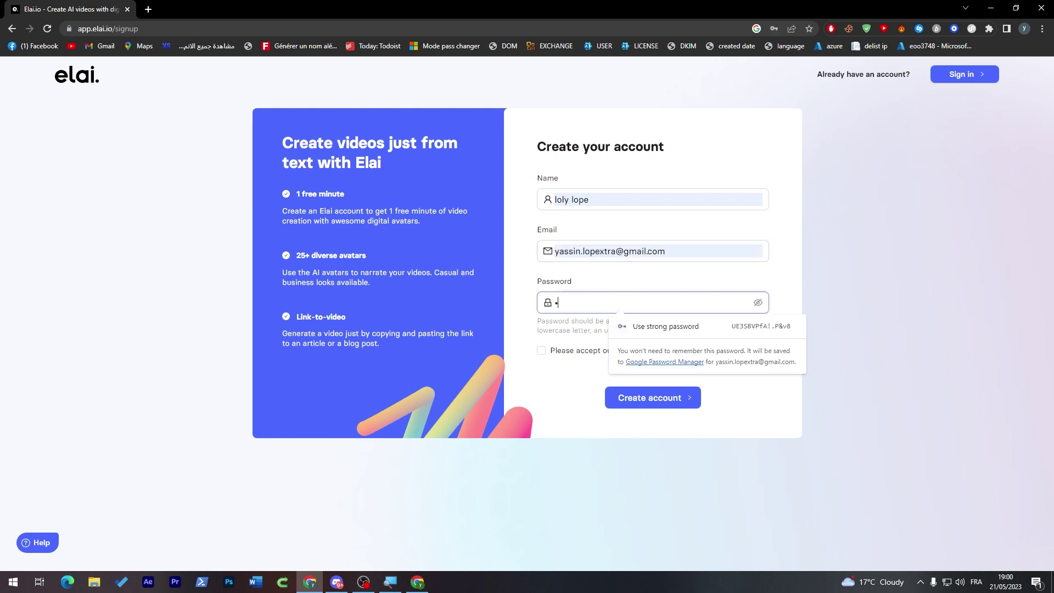
text(*********)
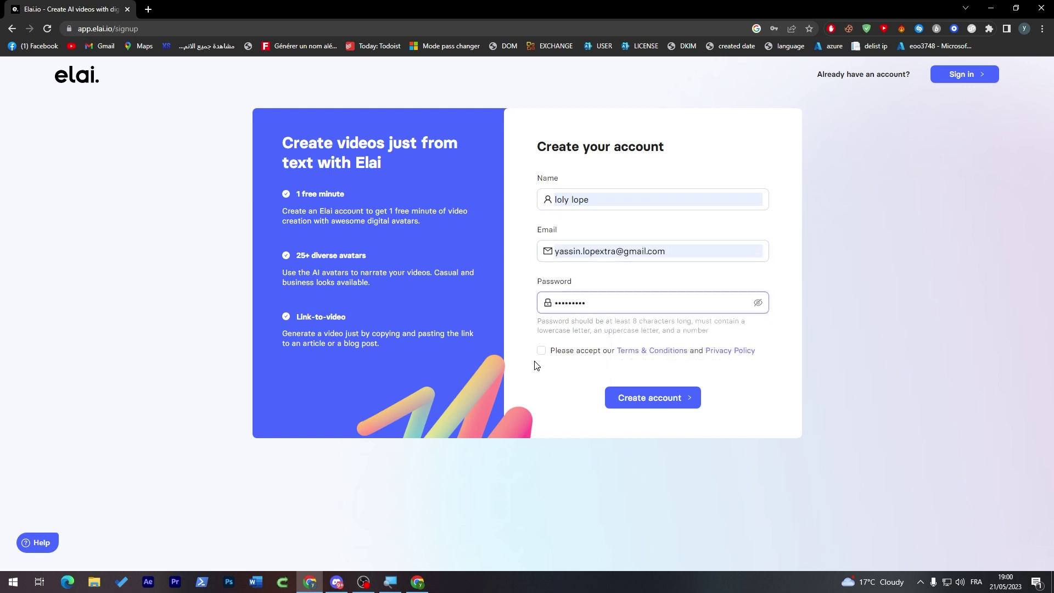
click(541, 350)
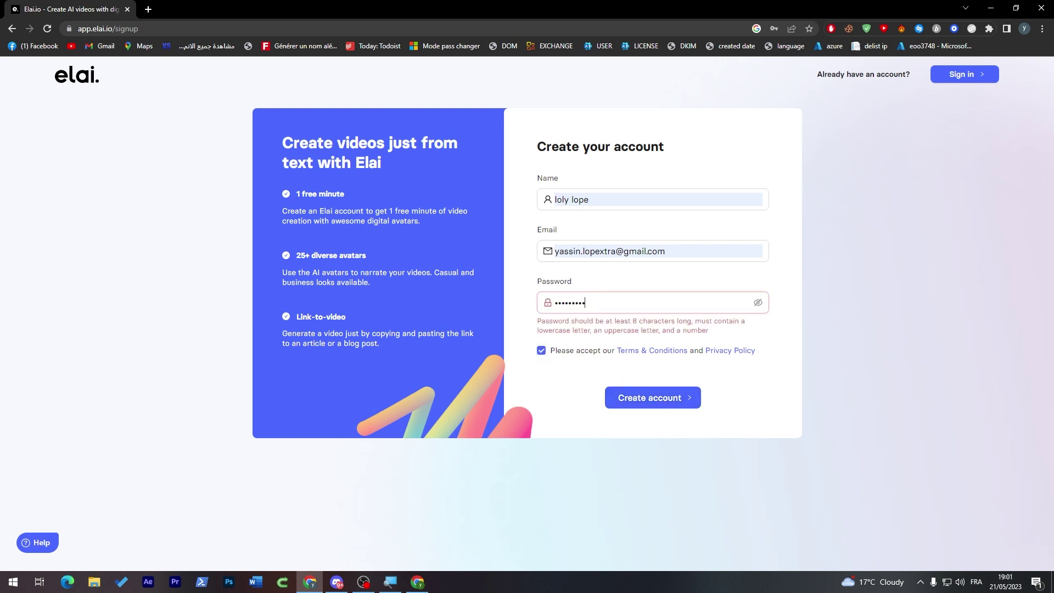
key(ctrl+a)
text(*)
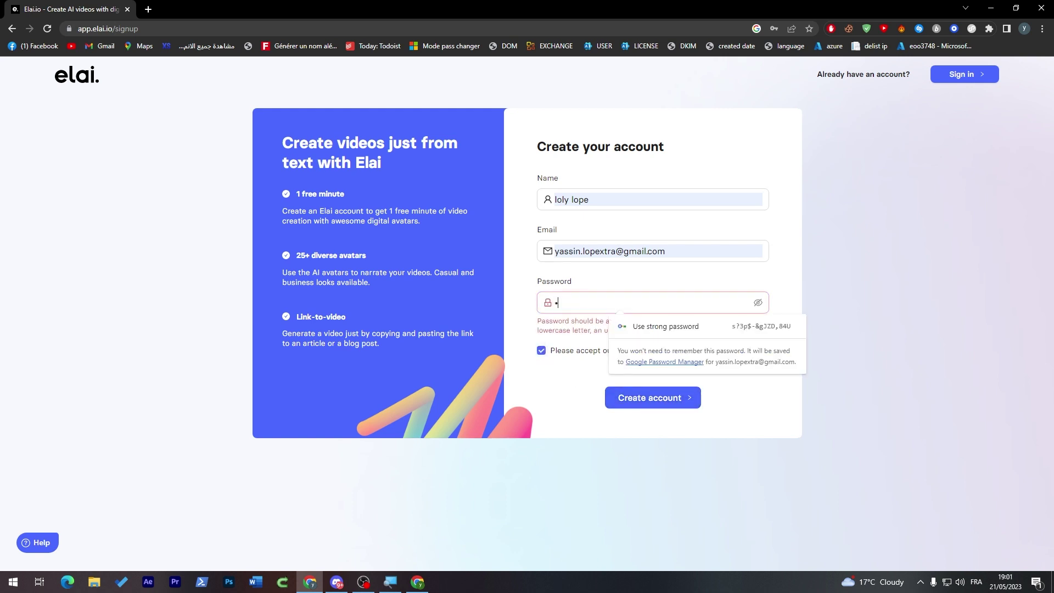
text(**)
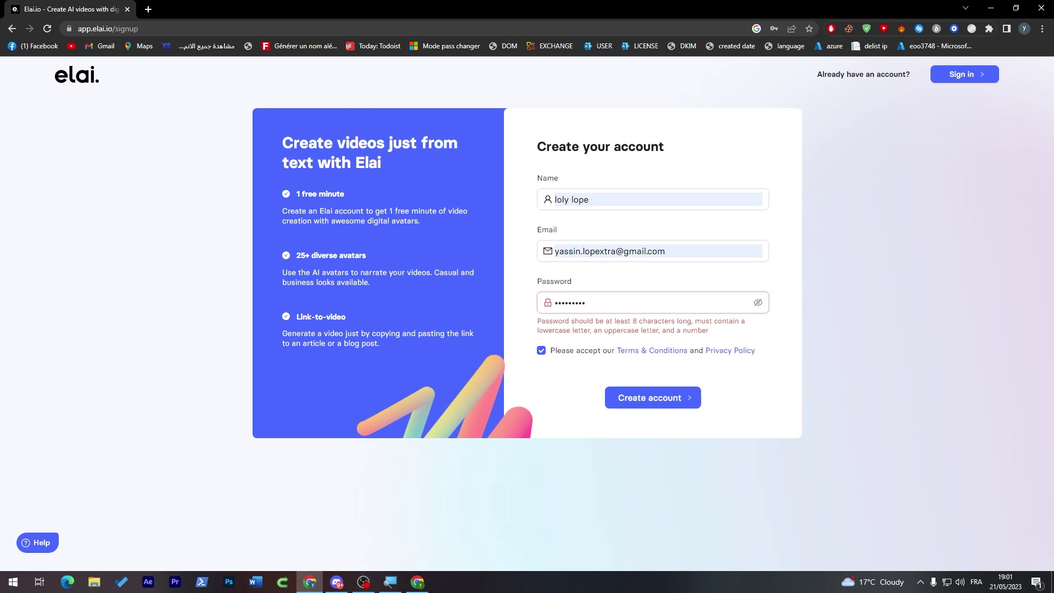
click(660, 397)
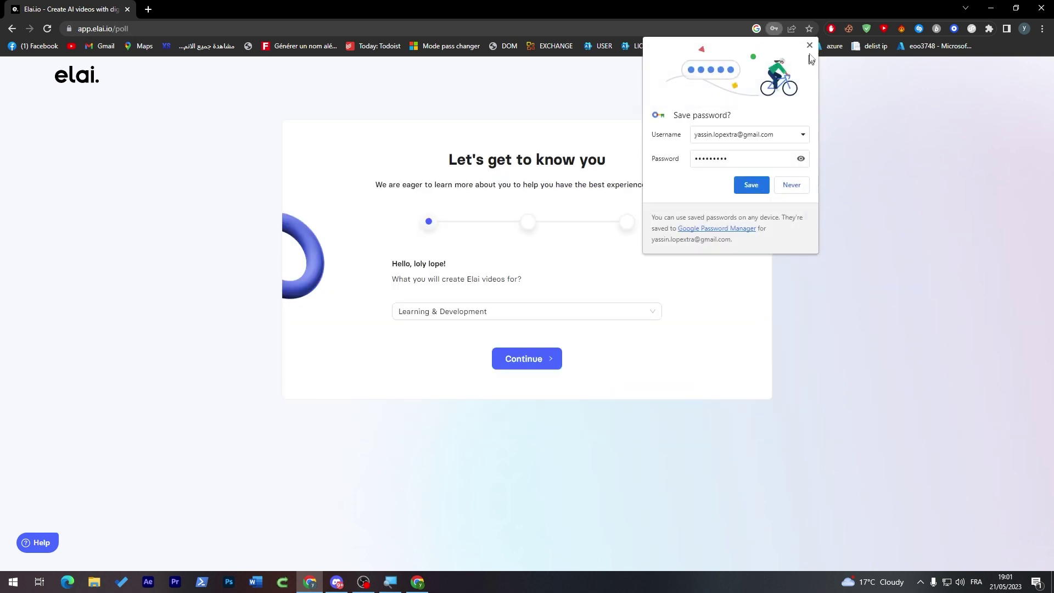
Answer onboarding with Learning & Development, a company name and 1-5 size, skipping email confirmation.
click(811, 47)
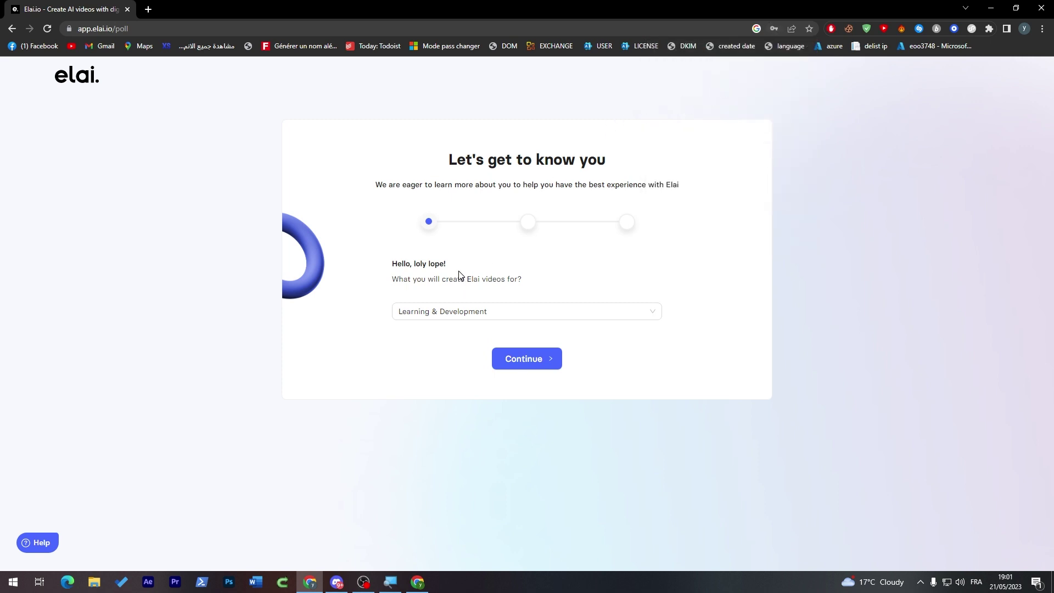
click(518, 364)
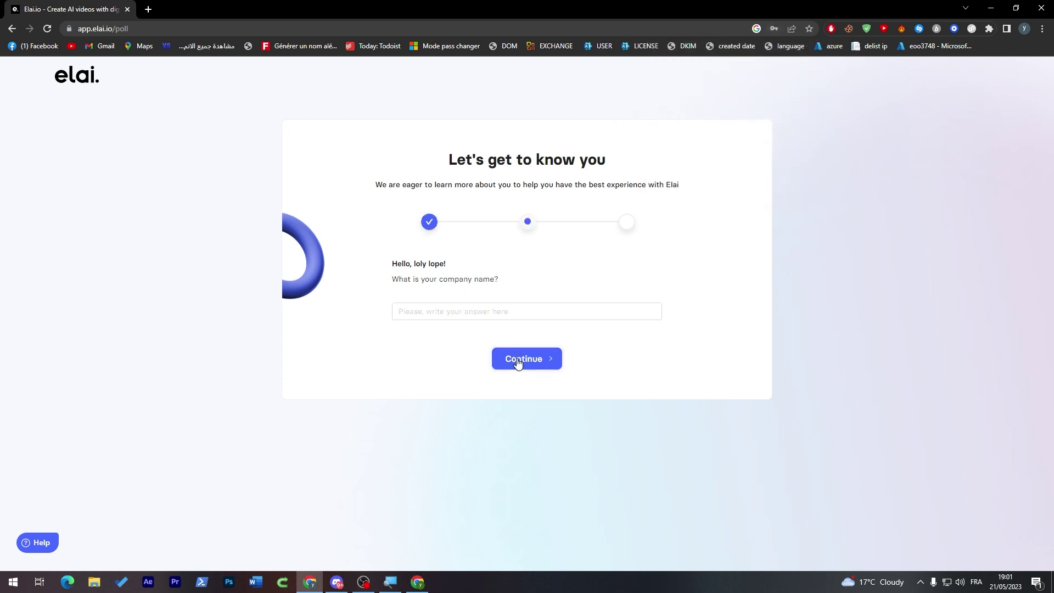
click(545, 368)
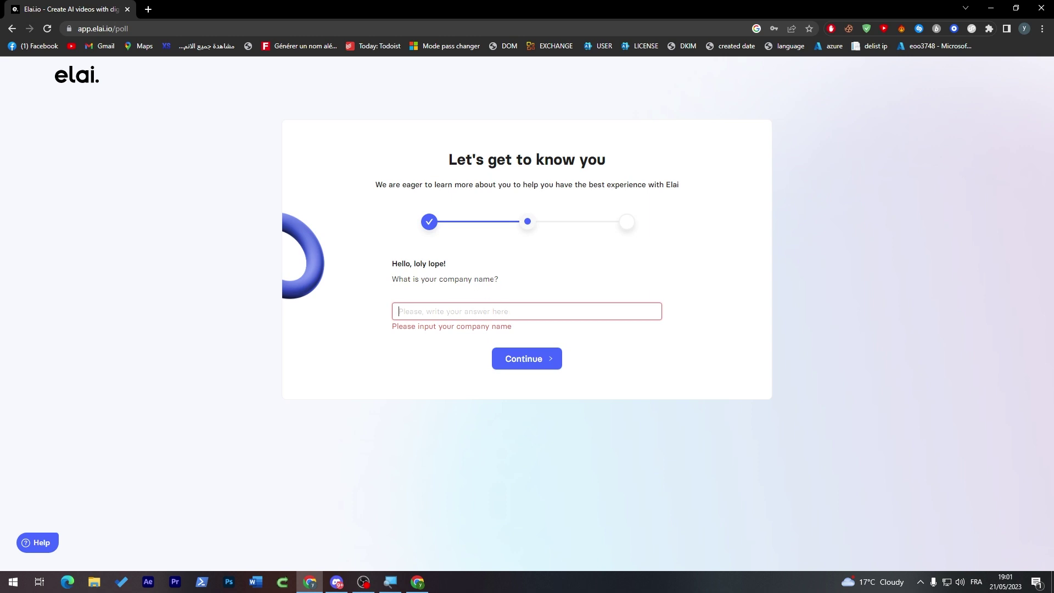
text(tutorais)
click(514, 360)
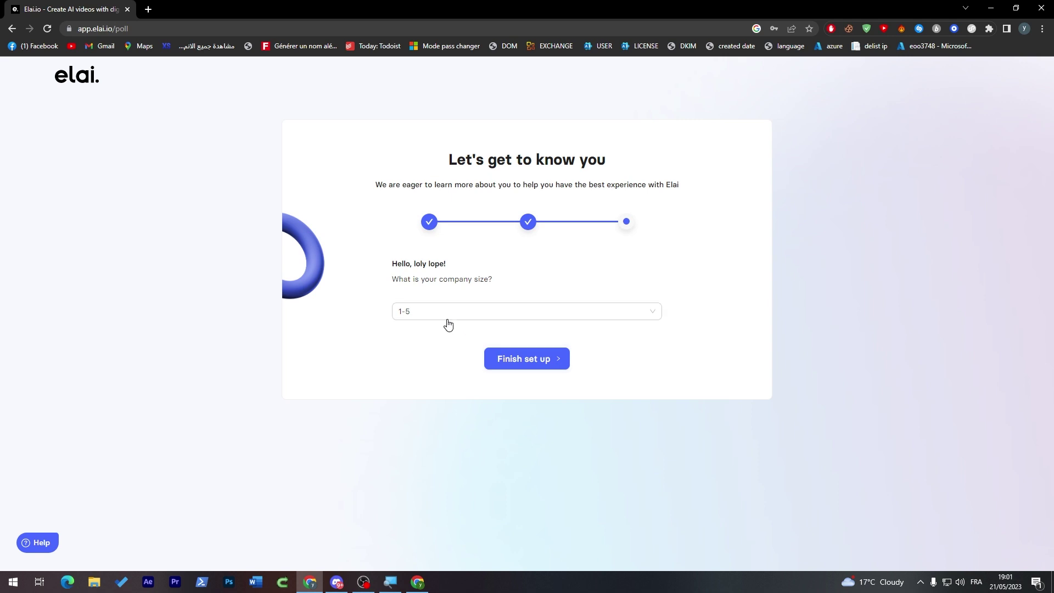
click(458, 315)
click(472, 338)
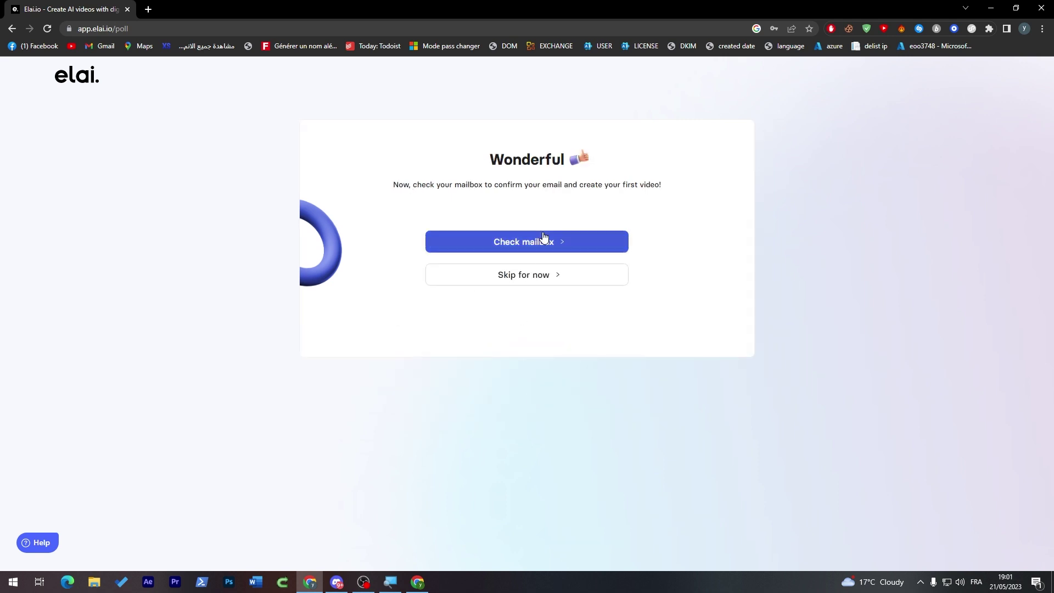
click(535, 275)
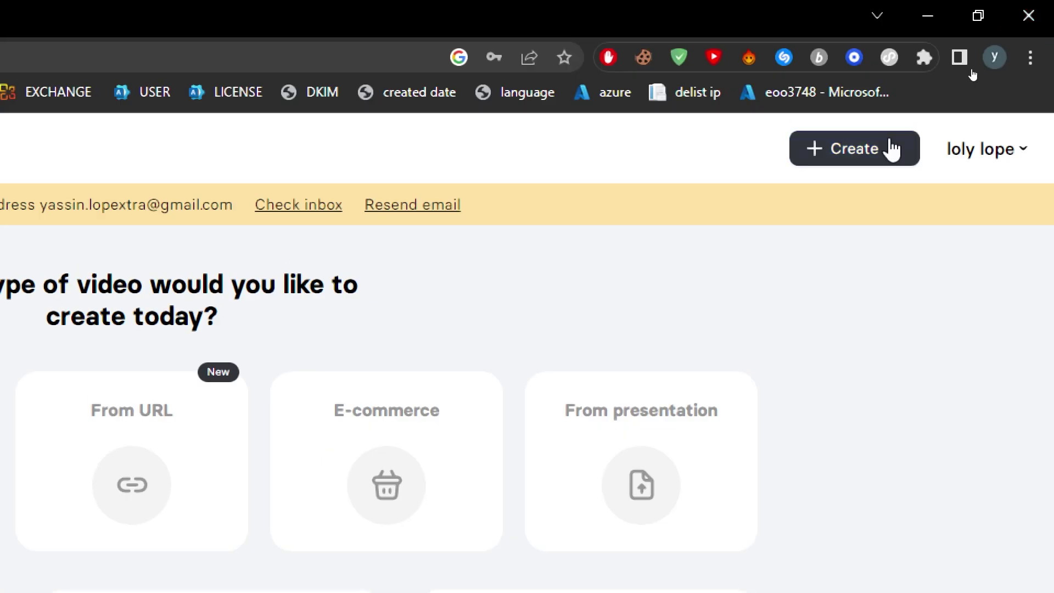
Choose Create > Create new video to reach the template gallery.
click(892, 149)
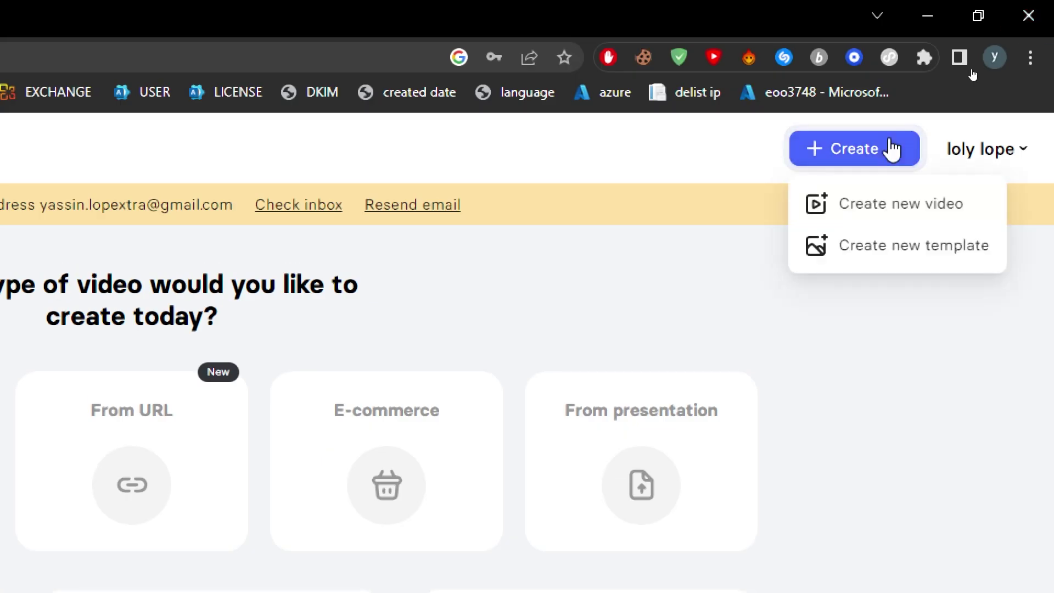
click(857, 211)
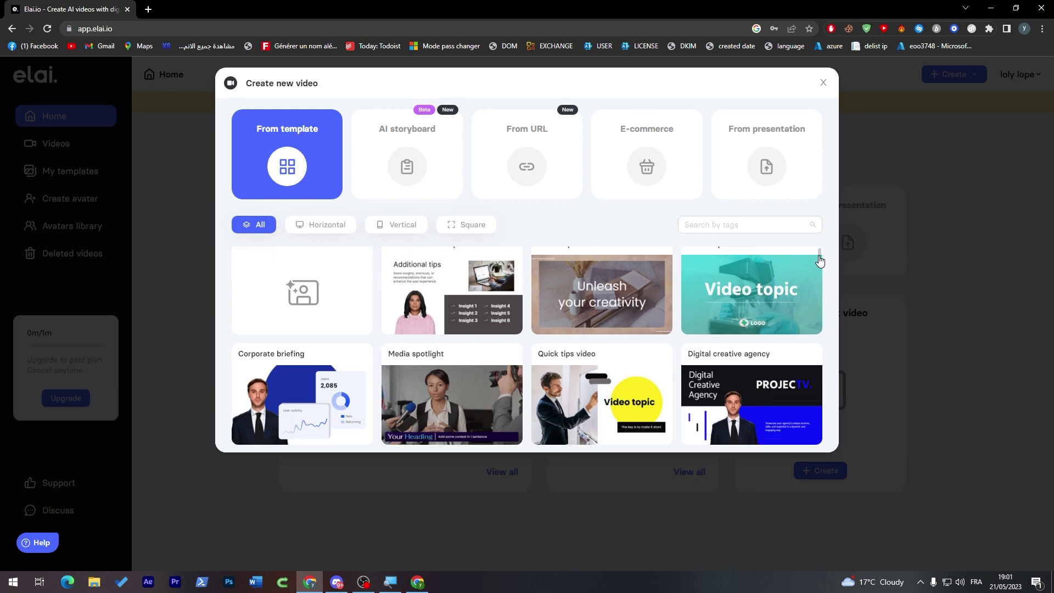
scroll(819, 260, down, 3)
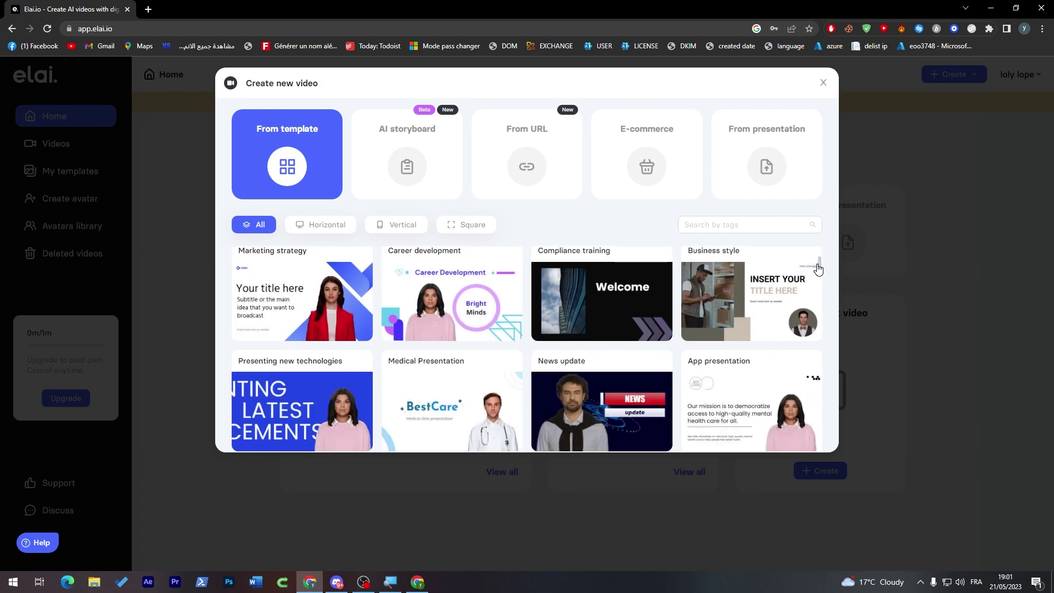
scroll(815, 269, up, 1)
scroll(815, 268, up, 1)
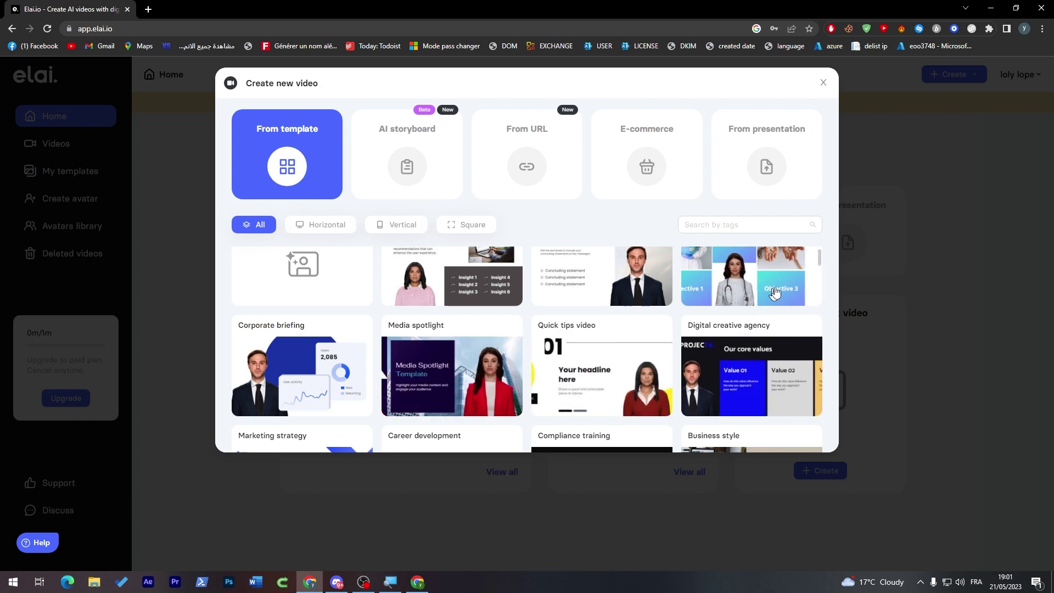
scroll(822, 276, down, 3)
scroll(822, 278, down, 2)
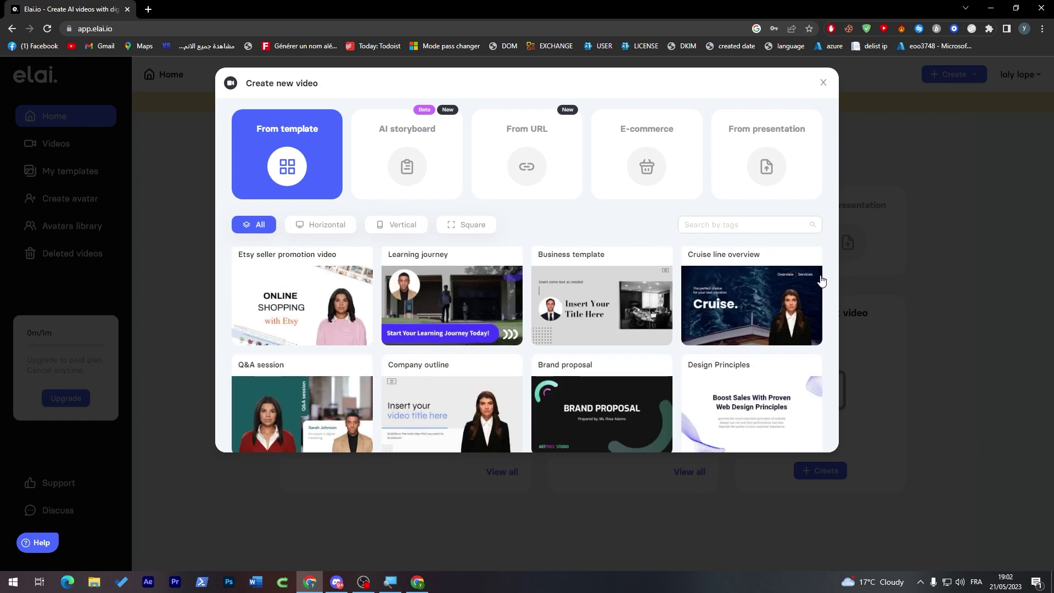
scroll(821, 282, down, 2)
scroll(819, 286, down, 2)
scroll(819, 288, up, 1)
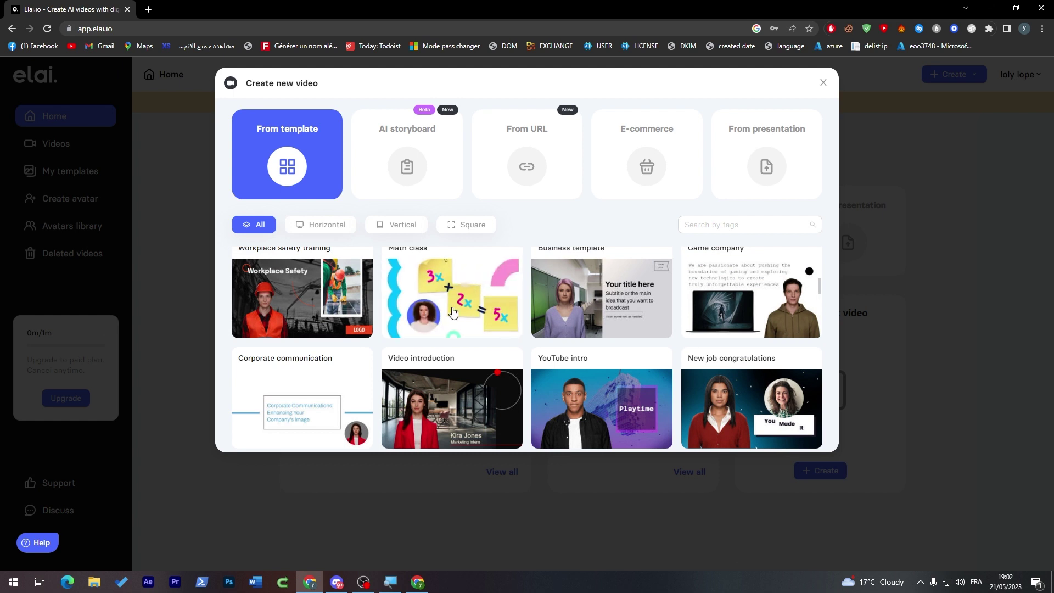
Create a video from the Math class template and select its Algebra title and pink background.
click(452, 311)
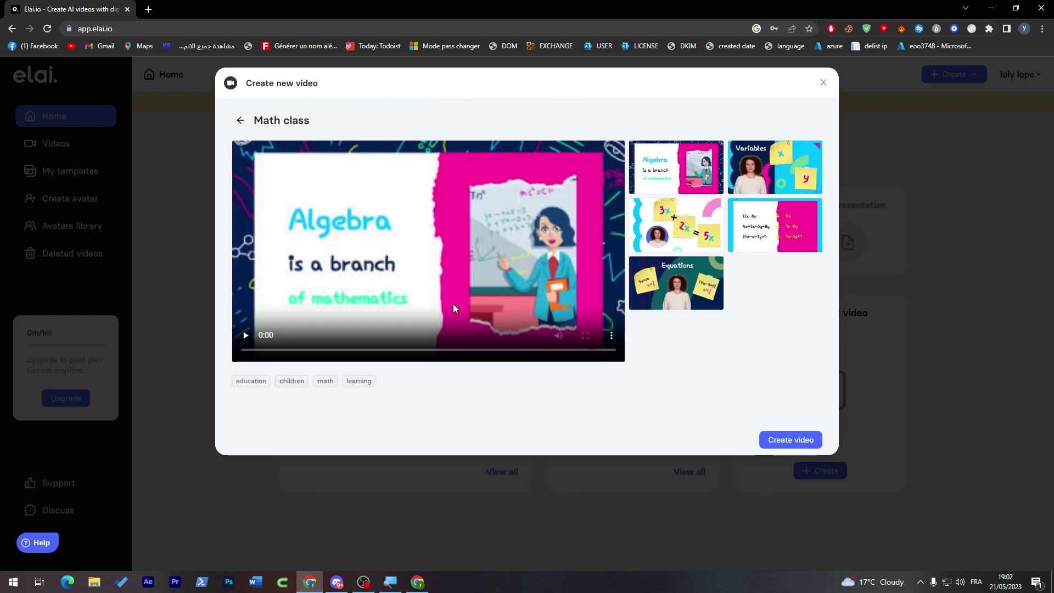
click(791, 440)
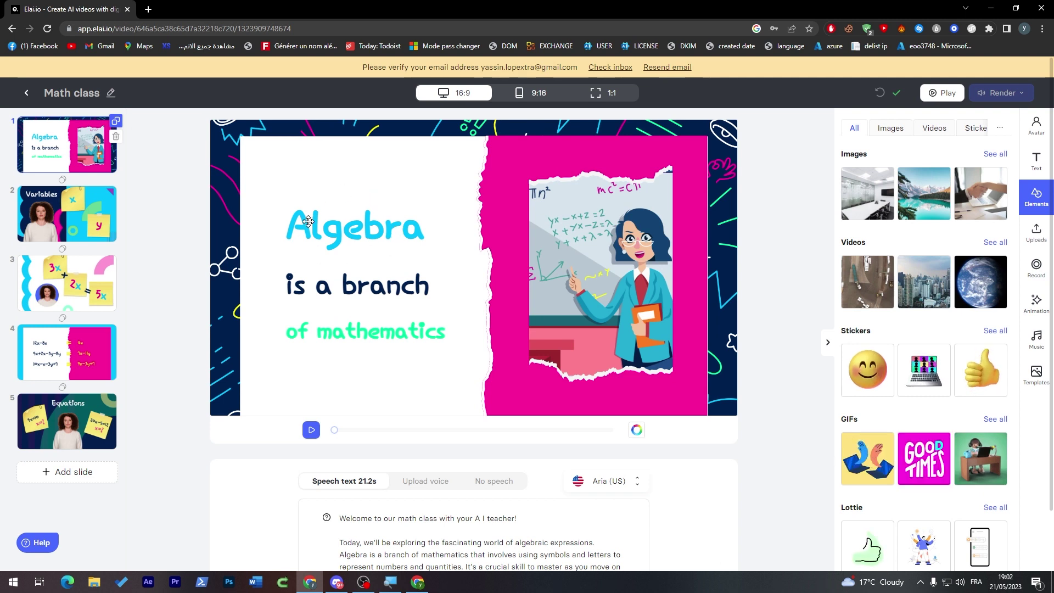
click(326, 222)
click(510, 229)
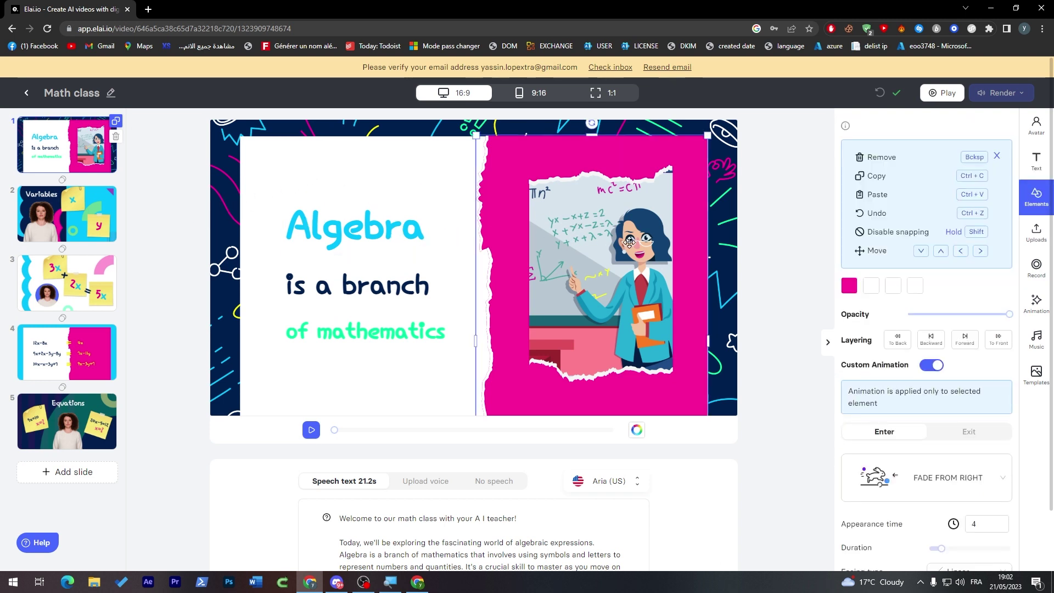
click(148, 10)
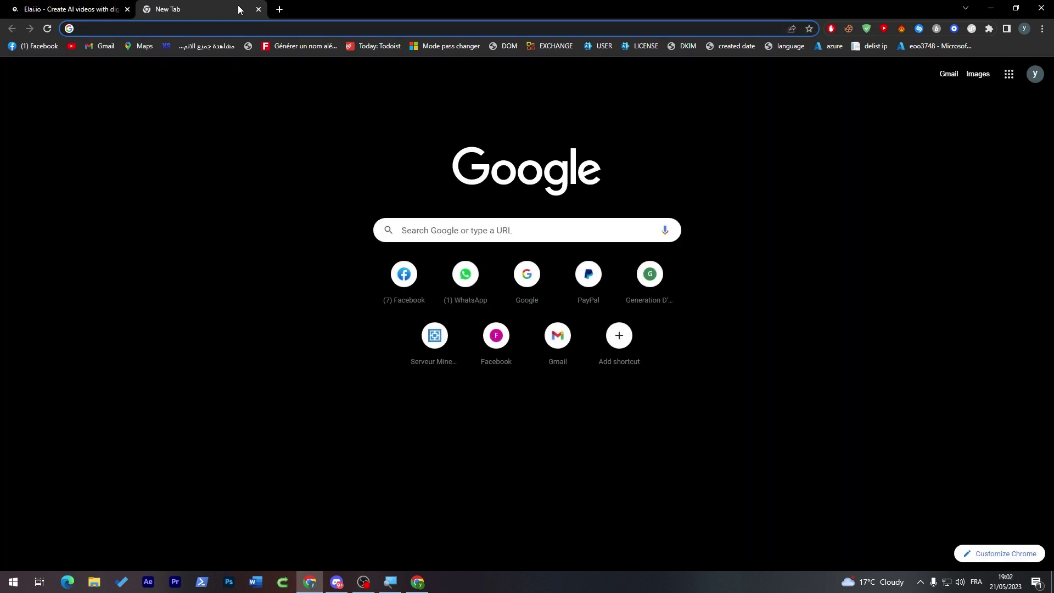
text(ch)
Ask ChatGPT for a cute school math topic.
key(Return)
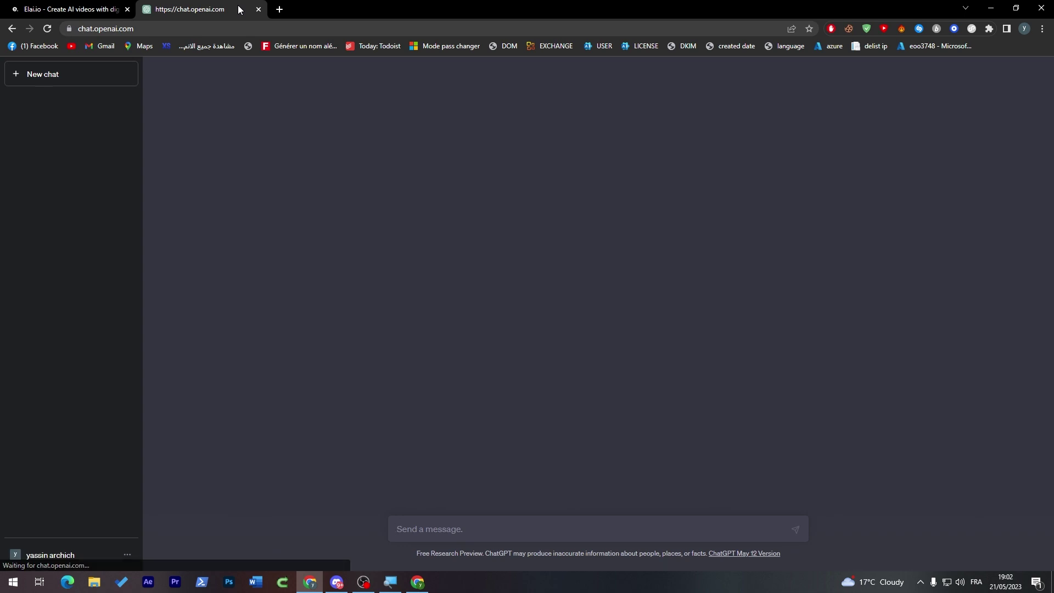
click(17, 7)
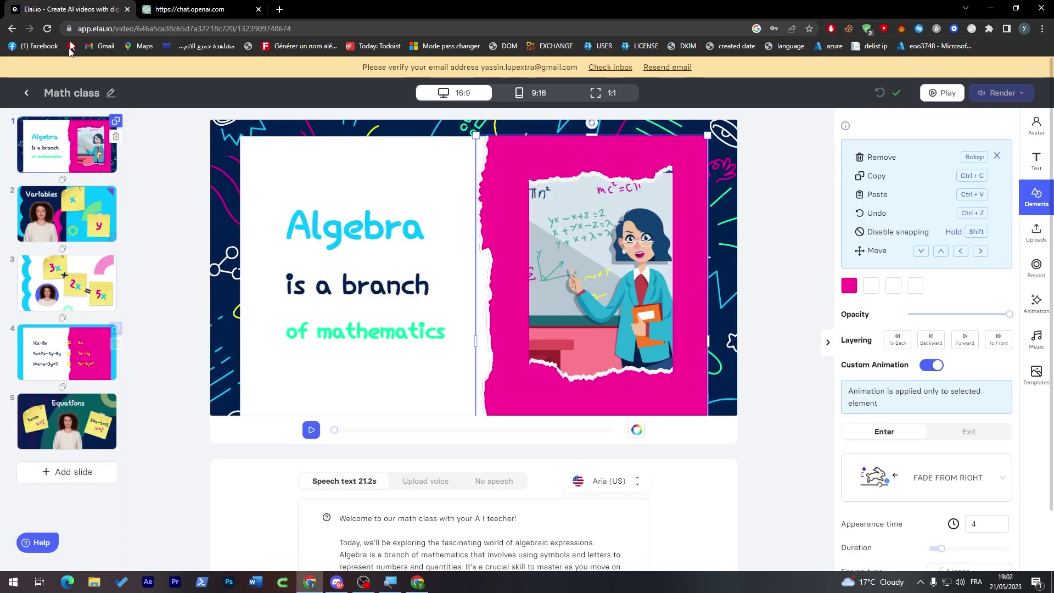
click(145, 6)
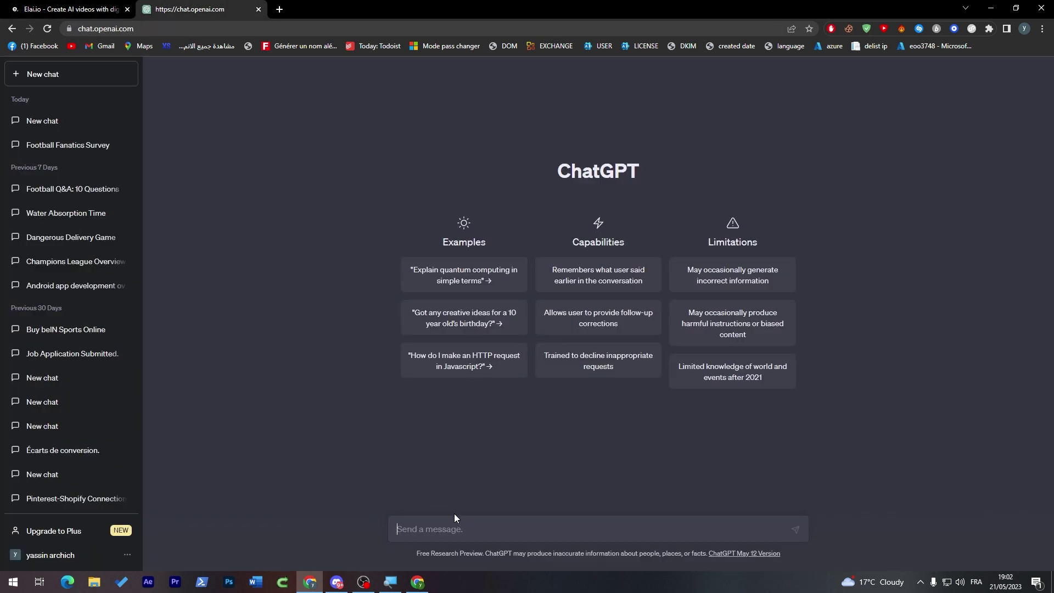
text(give me a cute sc)
text(hool )
text(topic in math)
key(Return)
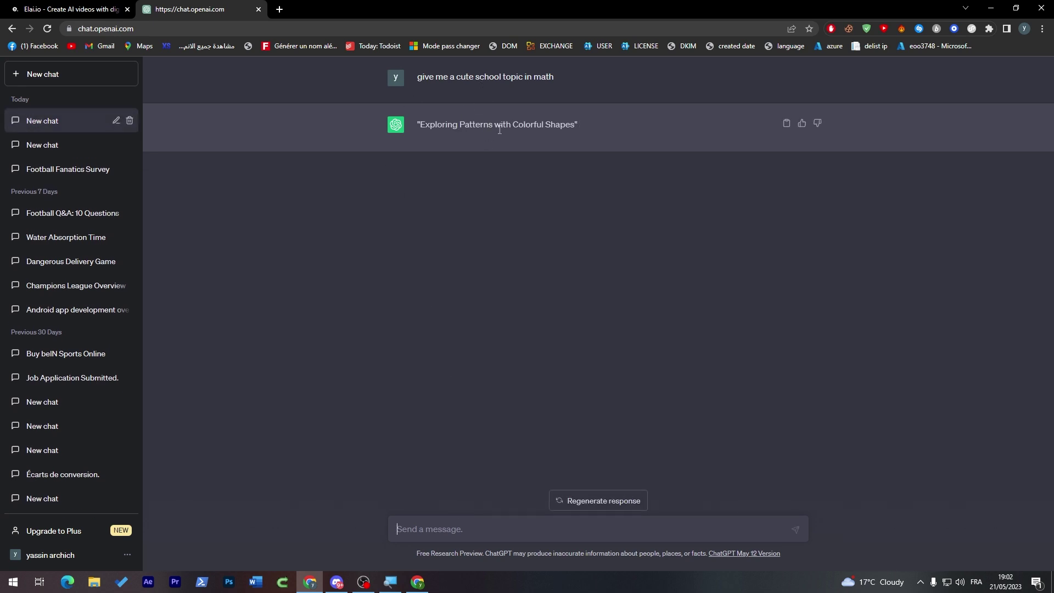
Send the topic 'Exploring Patterns with Colorful Shapes' back to ChatGPT as a new prompt.
drag(577, 125, 420, 125)
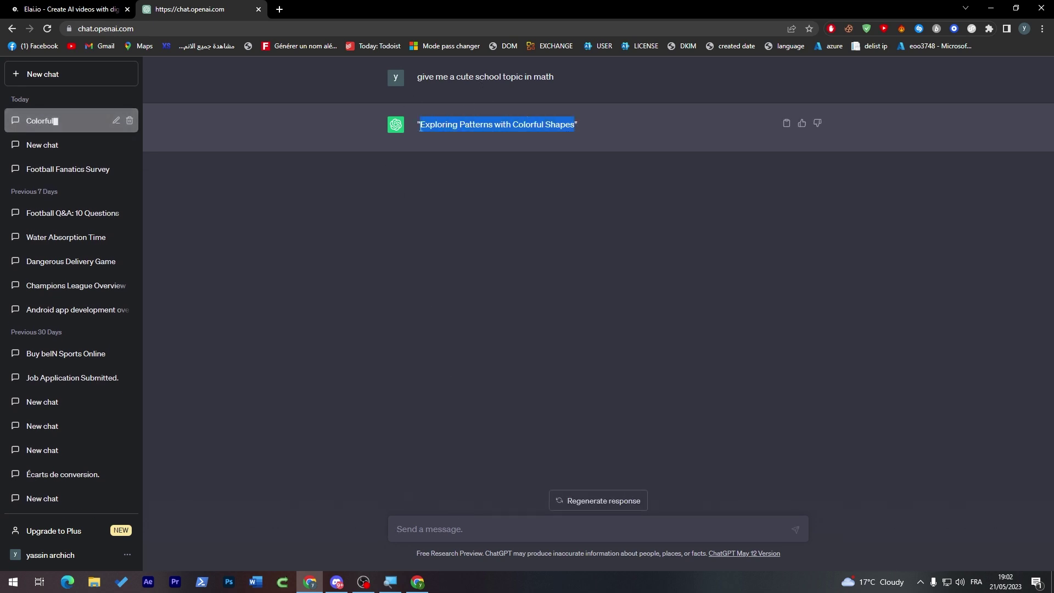
key(ctrl+c)
click(439, 532)
key(ctrl+v)
key(Return)
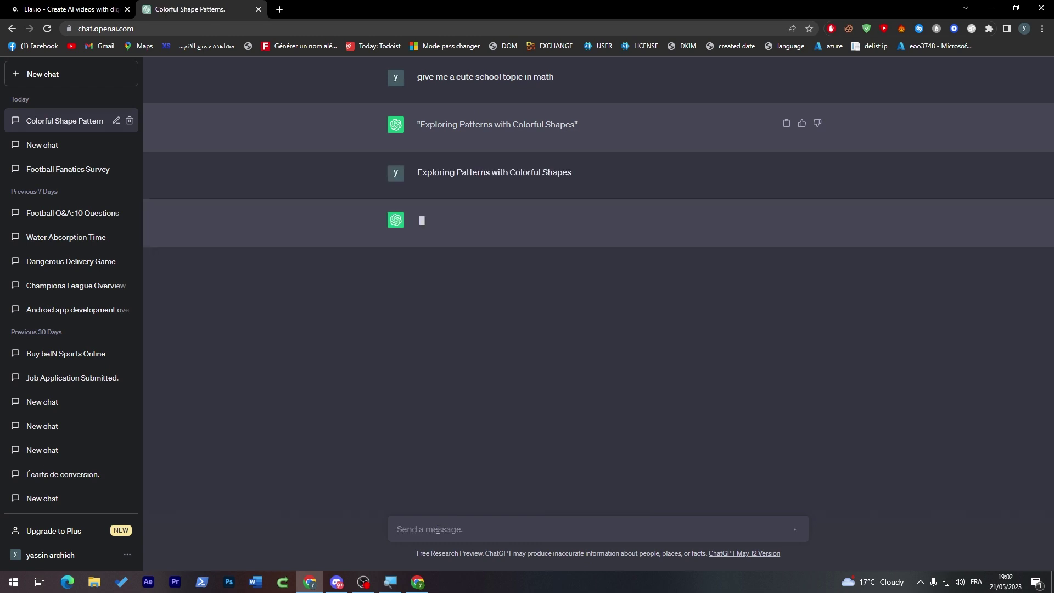
click(62, 10)
Replace the first slide's Algebra title with 'Exploring Patterns with Colorful Shapes'.
click(328, 231)
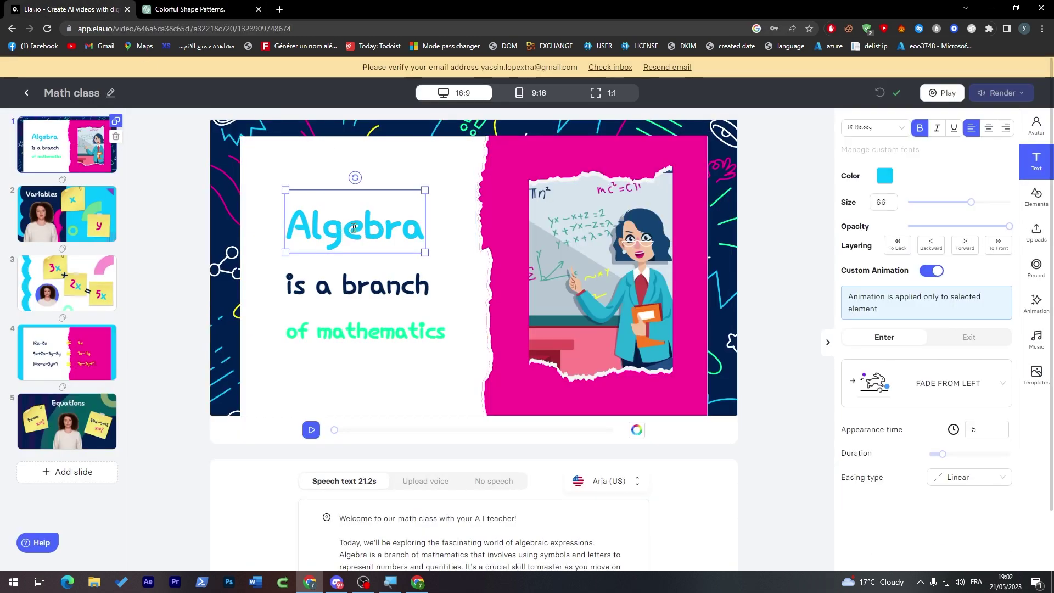
click(355, 227)
double_click(355, 226)
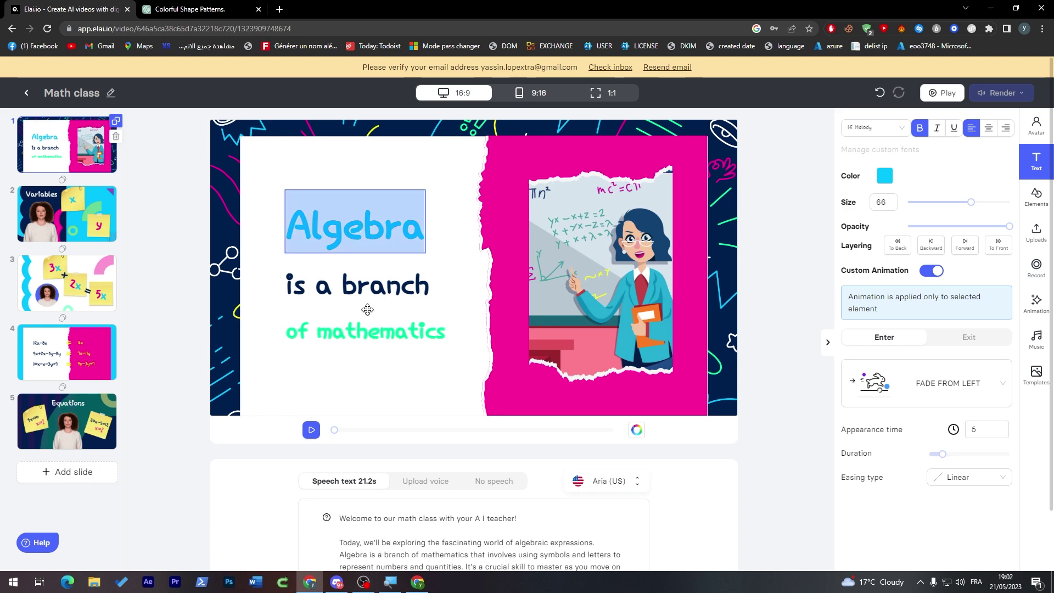
key(ctrl+v)
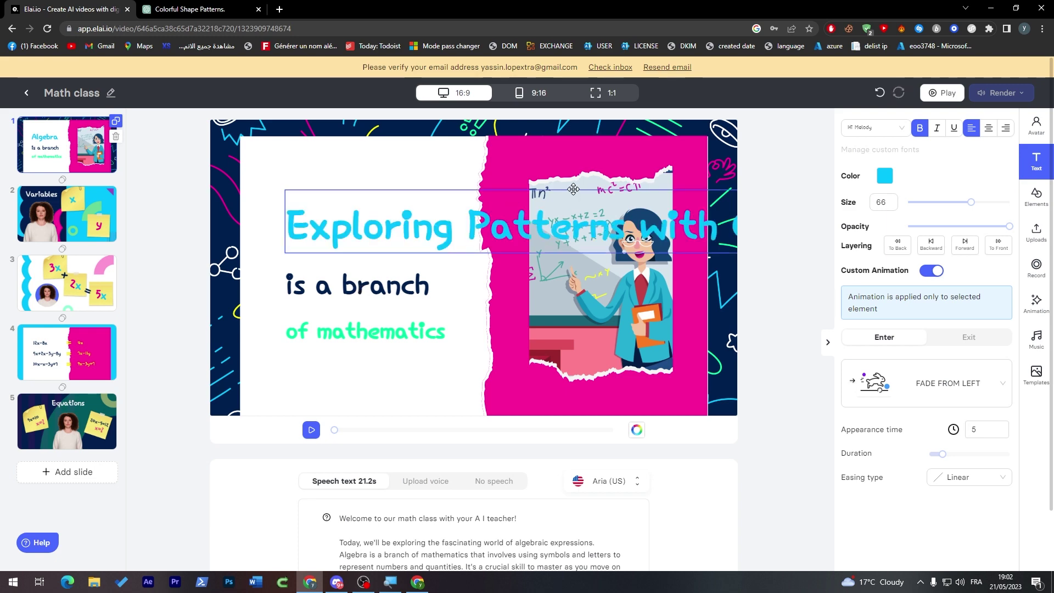
Nudge the teacher illustration slightly upward.
click(535, 188)
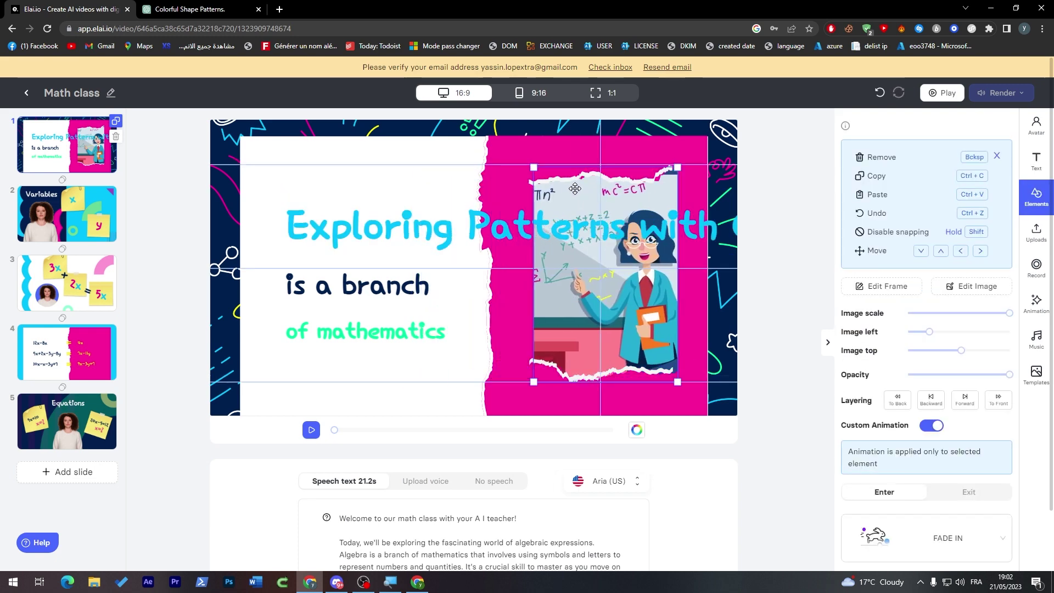
drag(575, 189, 578, 172)
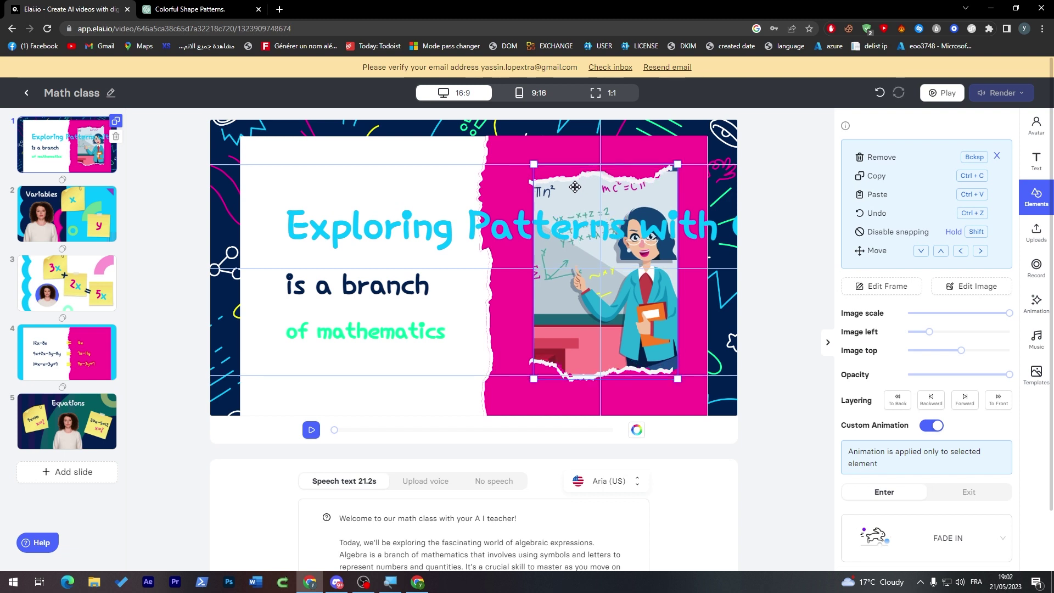
click(412, 215)
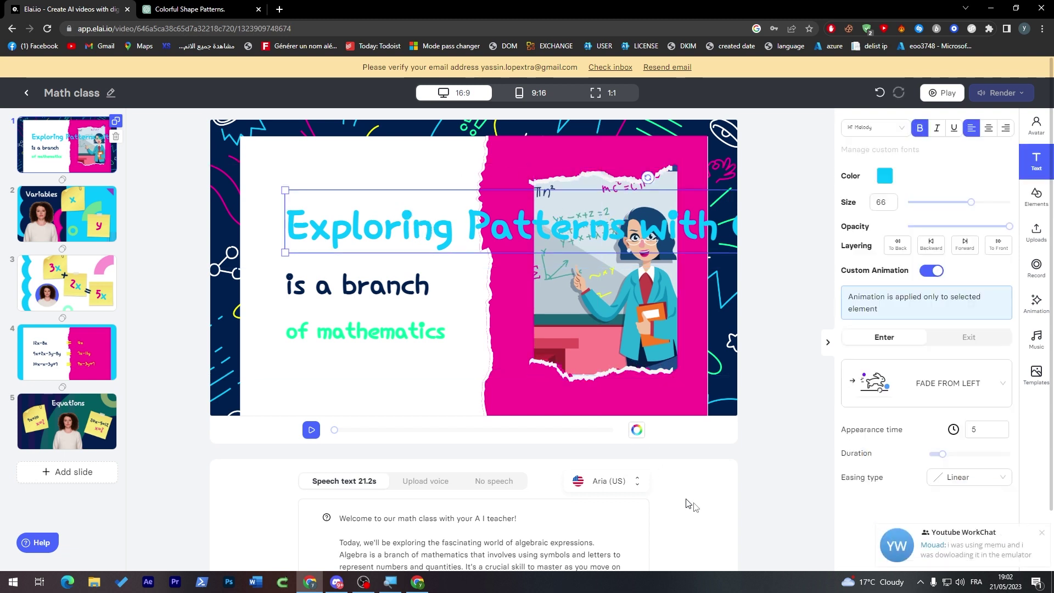
click(1043, 533)
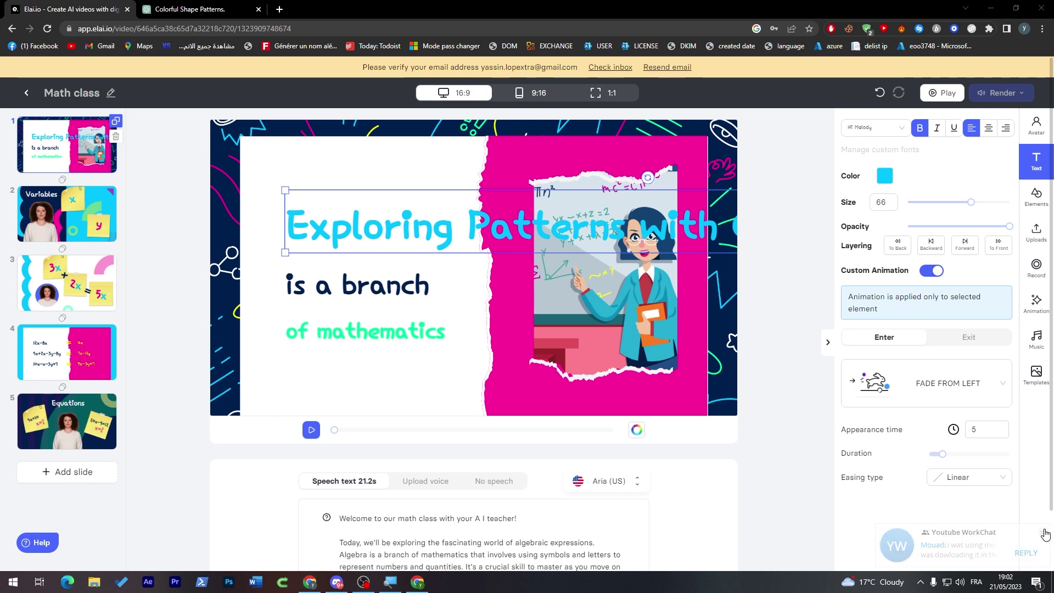
Shrink the title text to size 16 on a single line.
double_click(471, 228)
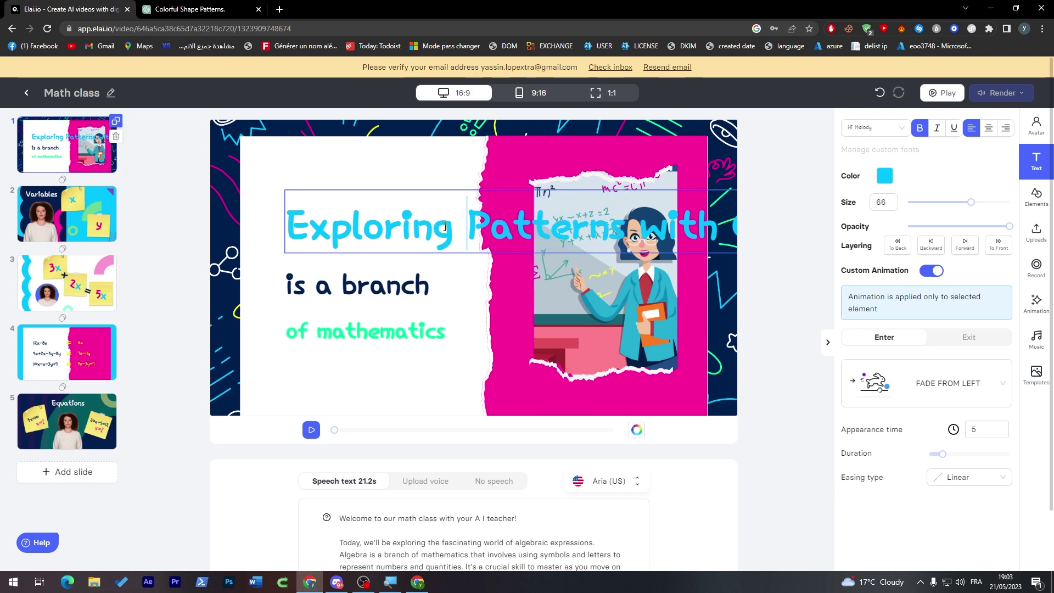
key(Return)
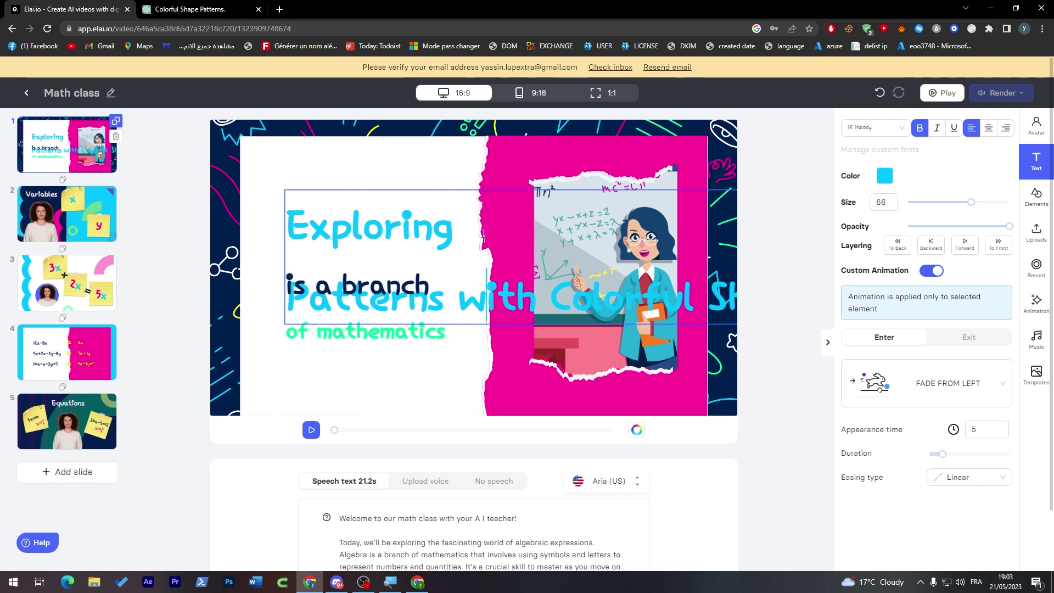
key(shift+End)
click(384, 230)
key(ctrl+a)
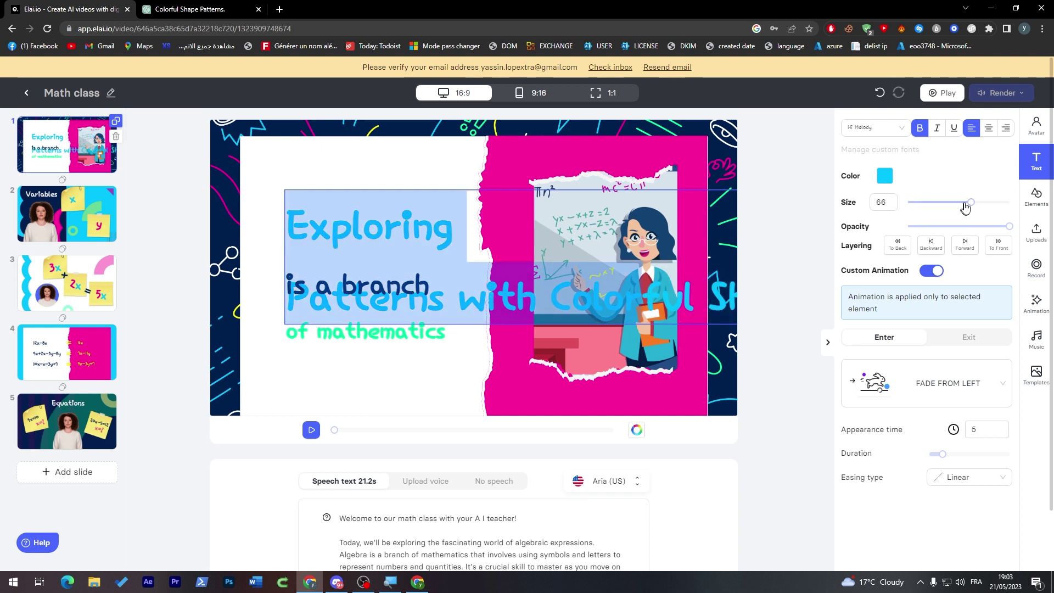
drag(965, 208, 929, 208)
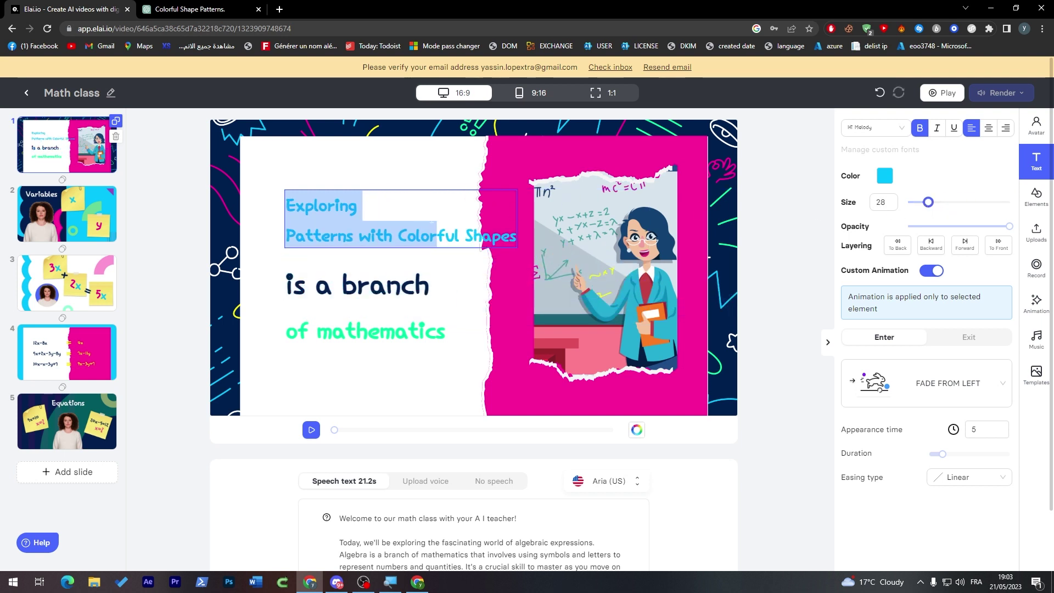
click(362, 206)
key(BackSpace)
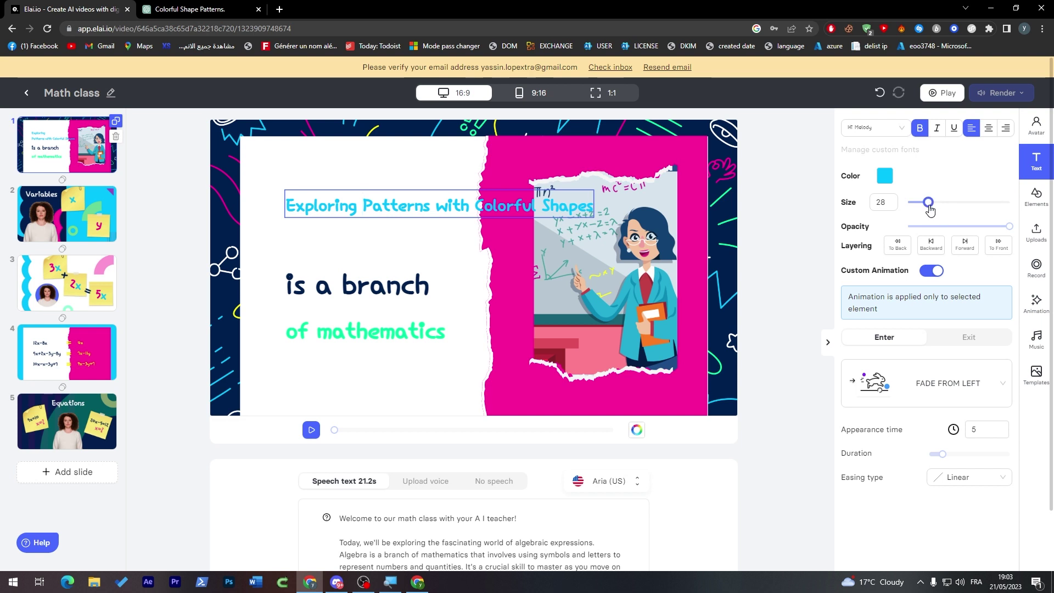
drag(930, 209, 916, 213)
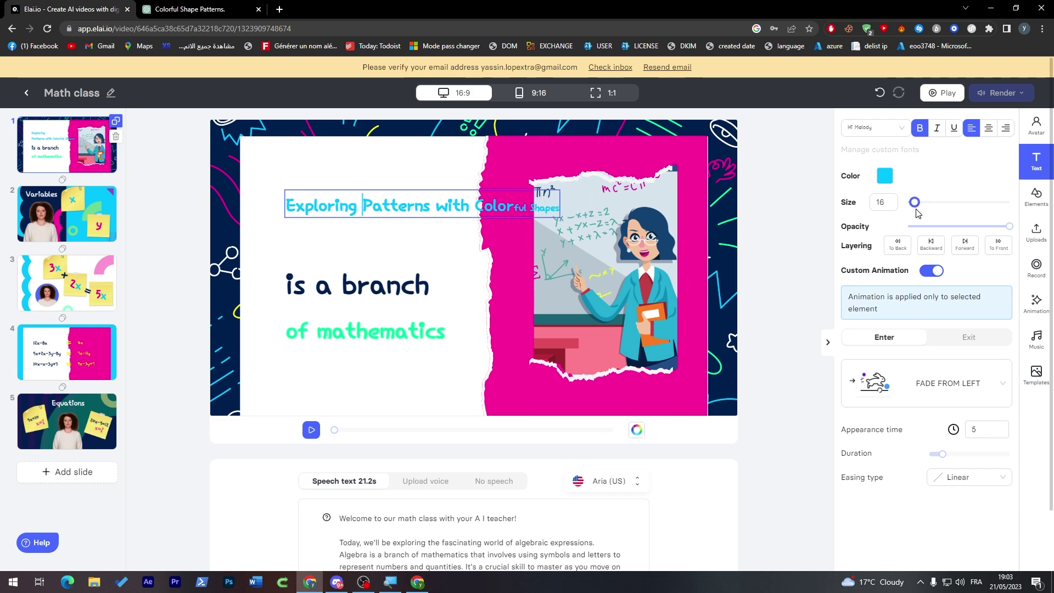
click(415, 190)
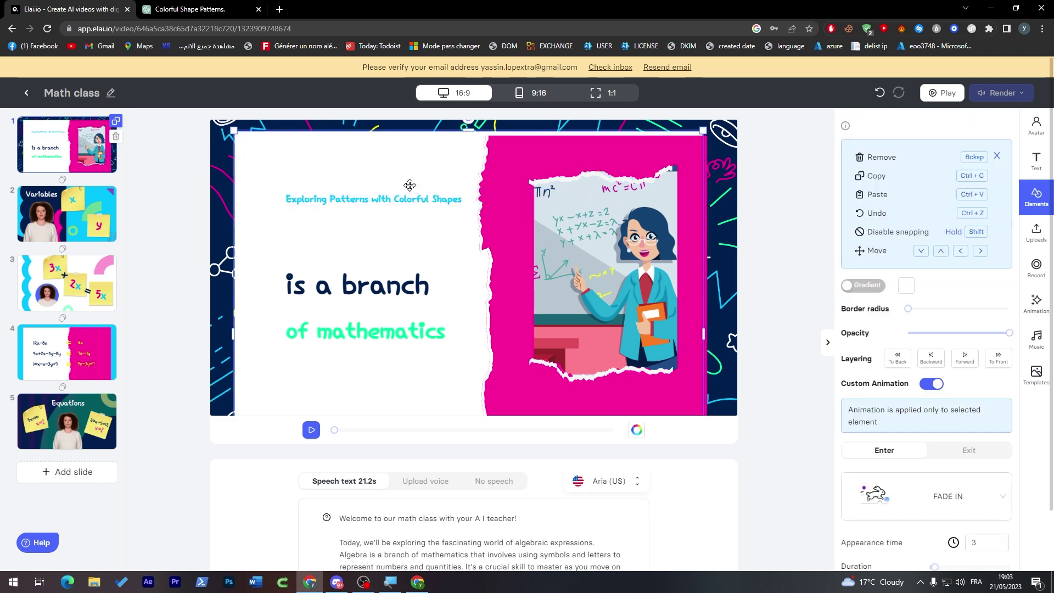
Widen the title box and move it slightly left and up.
click(365, 201)
drag(366, 200, 340, 197)
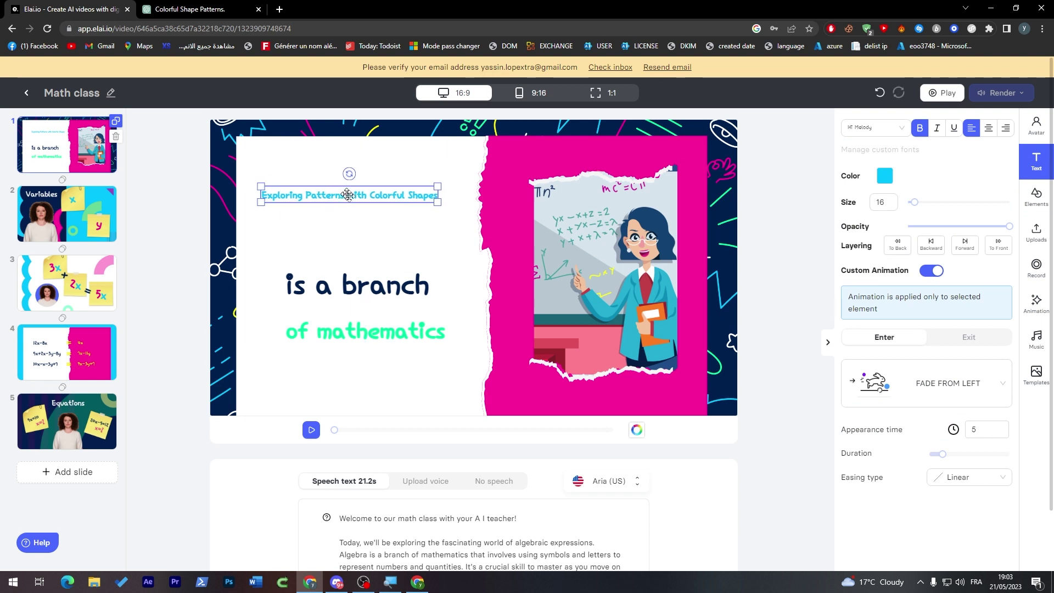
drag(437, 203, 486, 208)
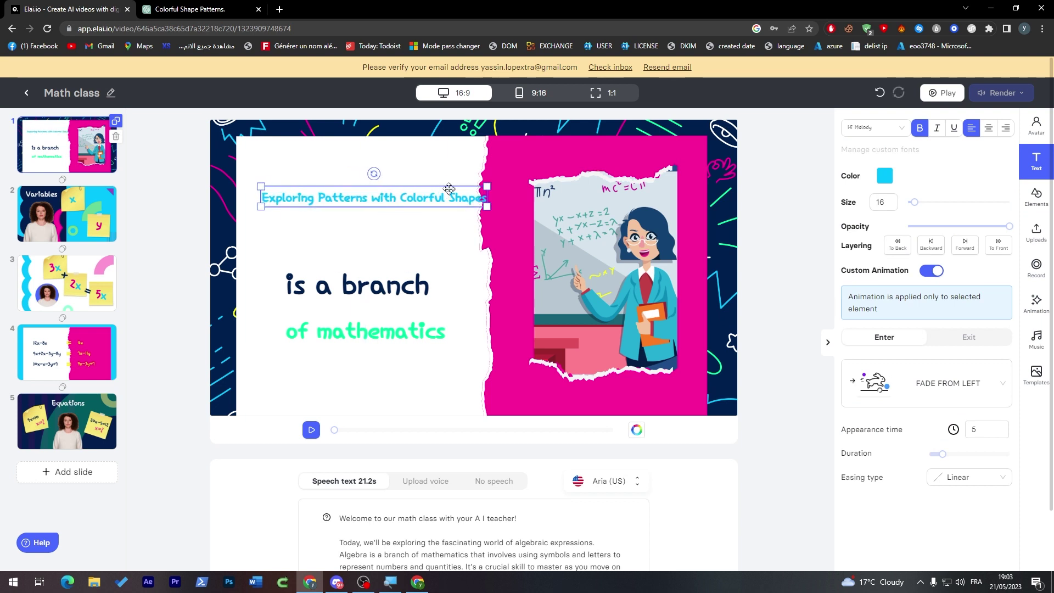
click(433, 187)
click(401, 195)
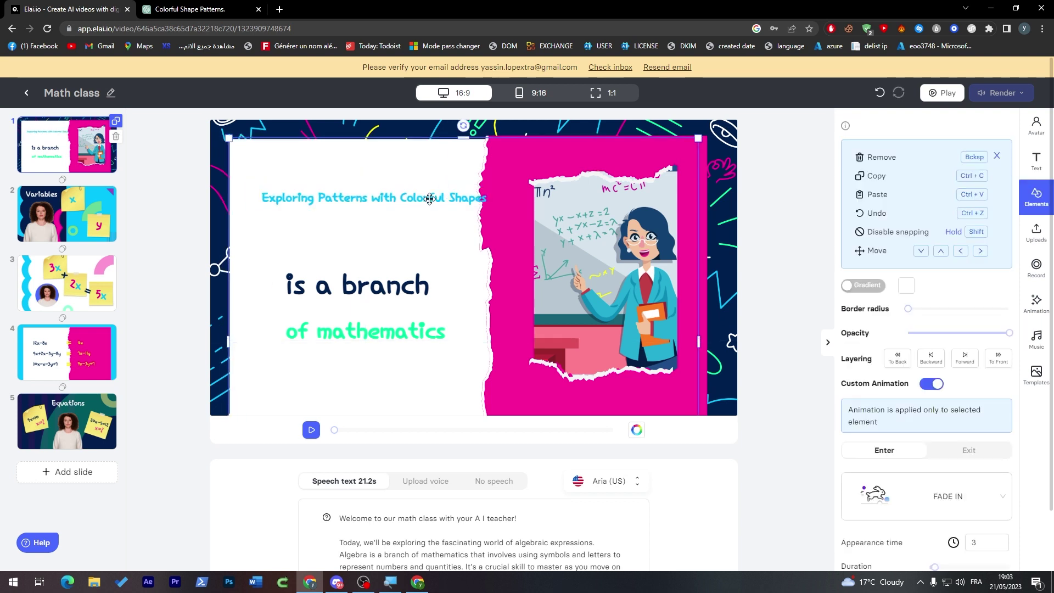
drag(403, 189, 385, 185)
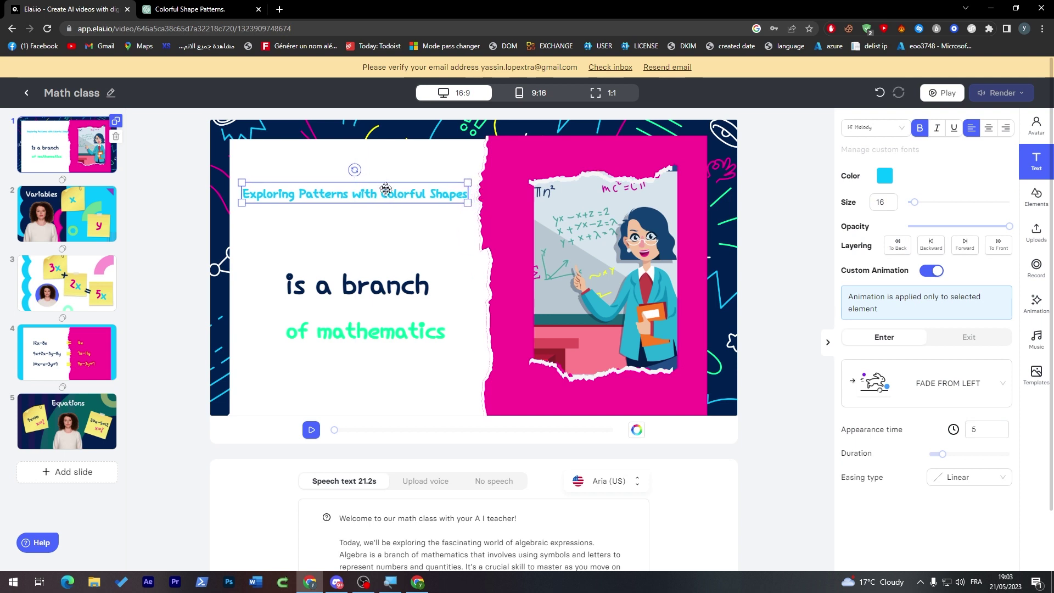
click(358, 282)
Move 'is a branch' up beneath the title and make it smaller.
drag(359, 282, 366, 234)
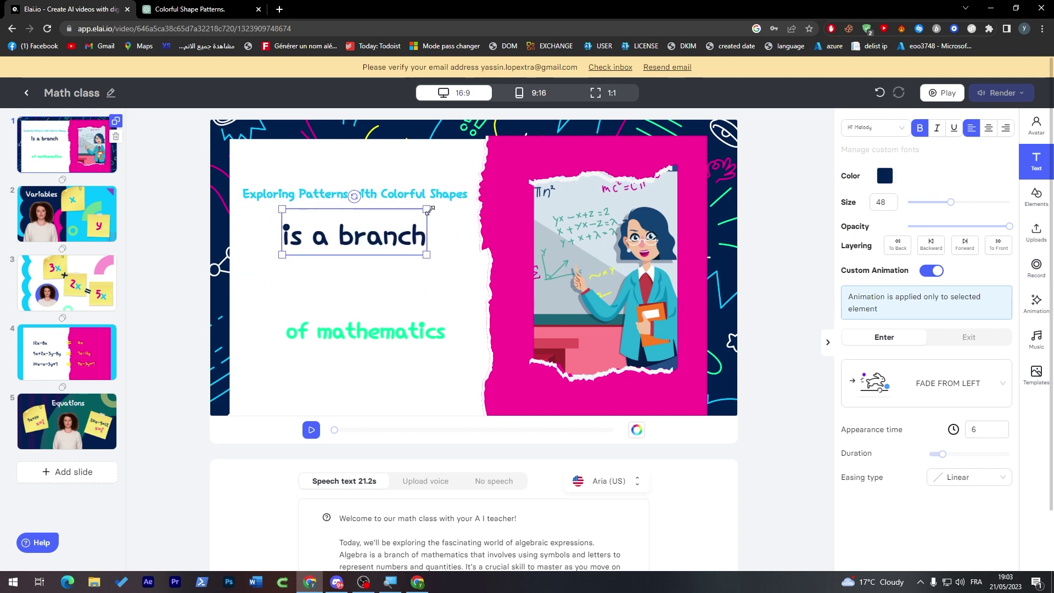
mouse_move(427, 210)
mouse_down()
mouse_move(373, 234)
mouse_move(350, 224)
mouse_up()
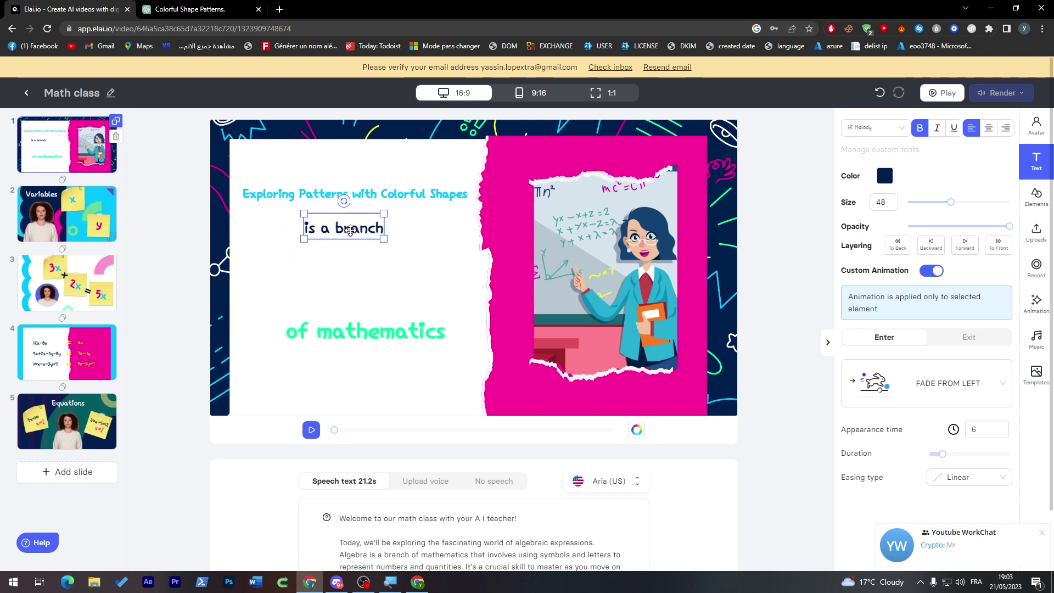
click(350, 271)
Move the 'of mathematics' line up, centred under 'is a branch'.
click(365, 331)
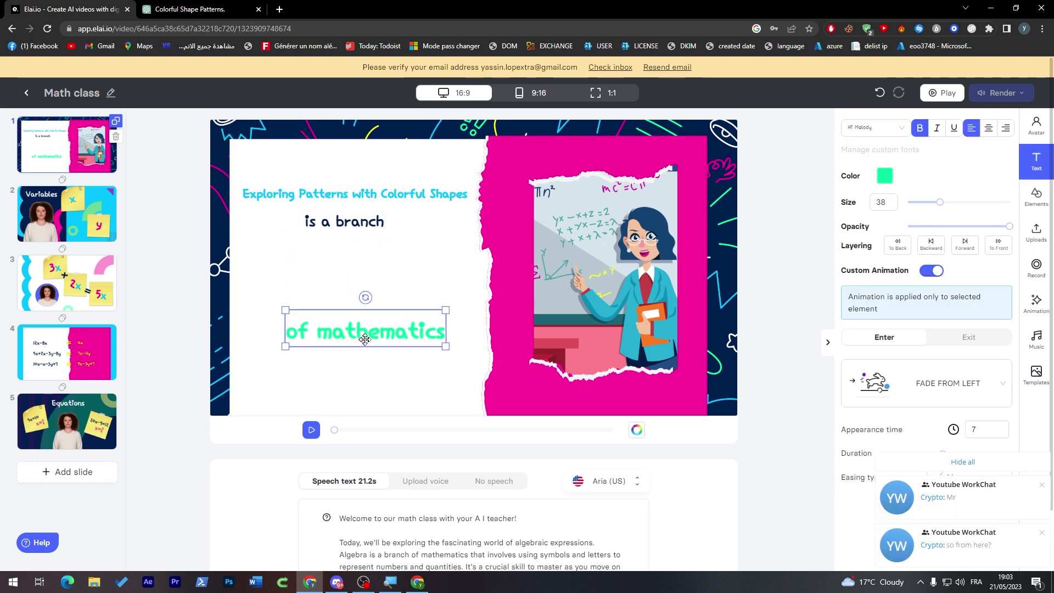
double_click(368, 332)
click(395, 330)
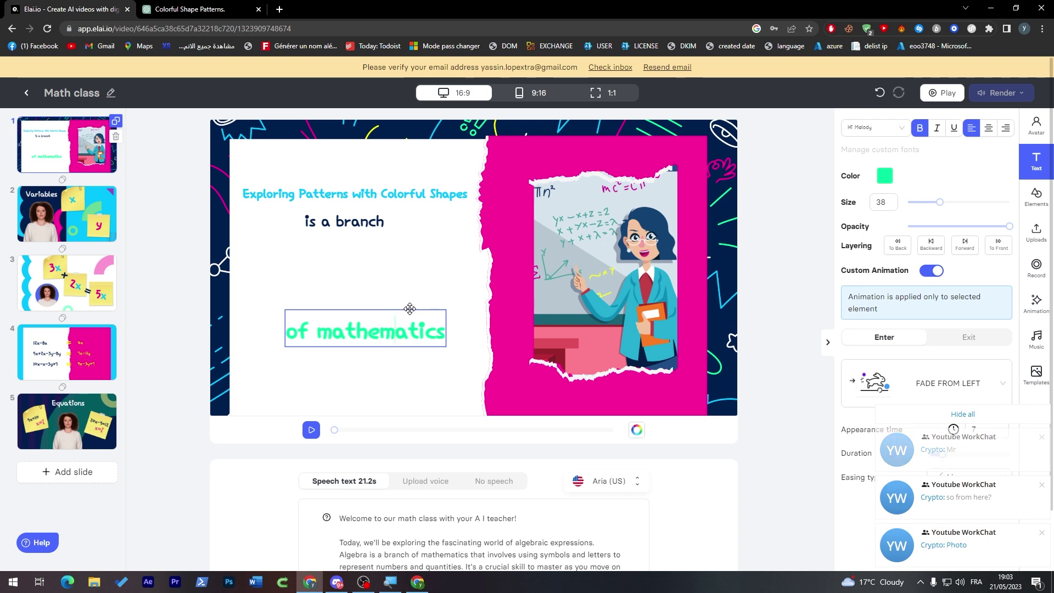
click(401, 351)
click(361, 334)
drag(399, 326, 384, 271)
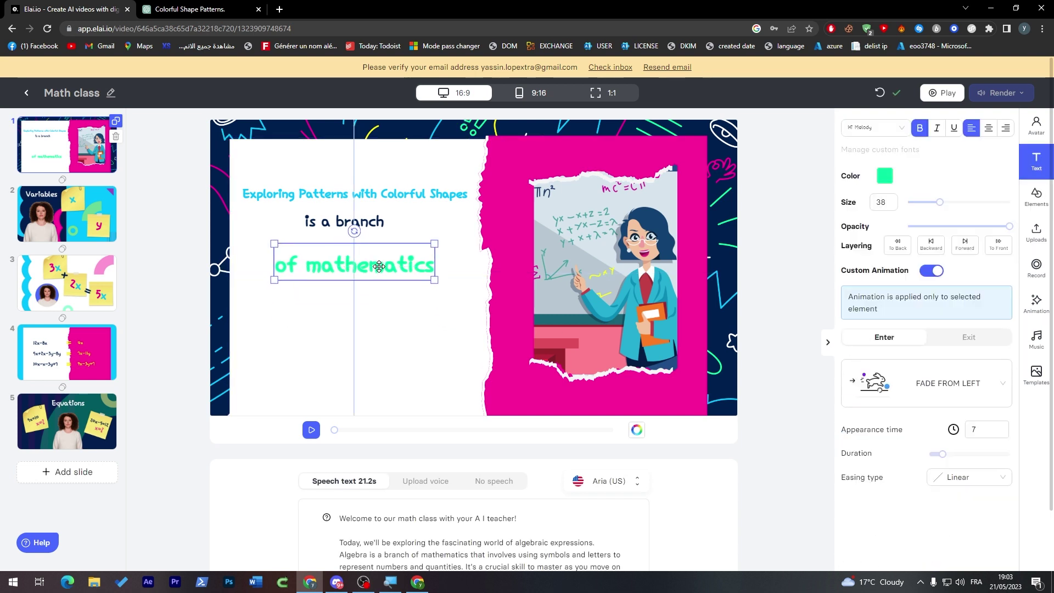
drag(385, 269, 415, 260)
Shrink the 'of mathematics' text box by dragging its corner.
click(415, 259)
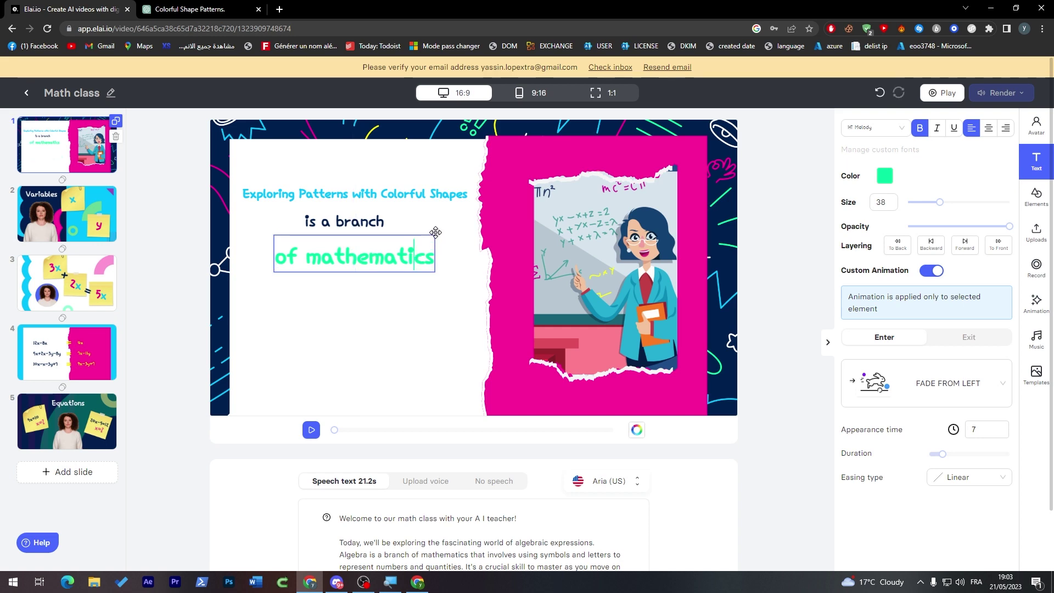
click(436, 233)
double_click(437, 238)
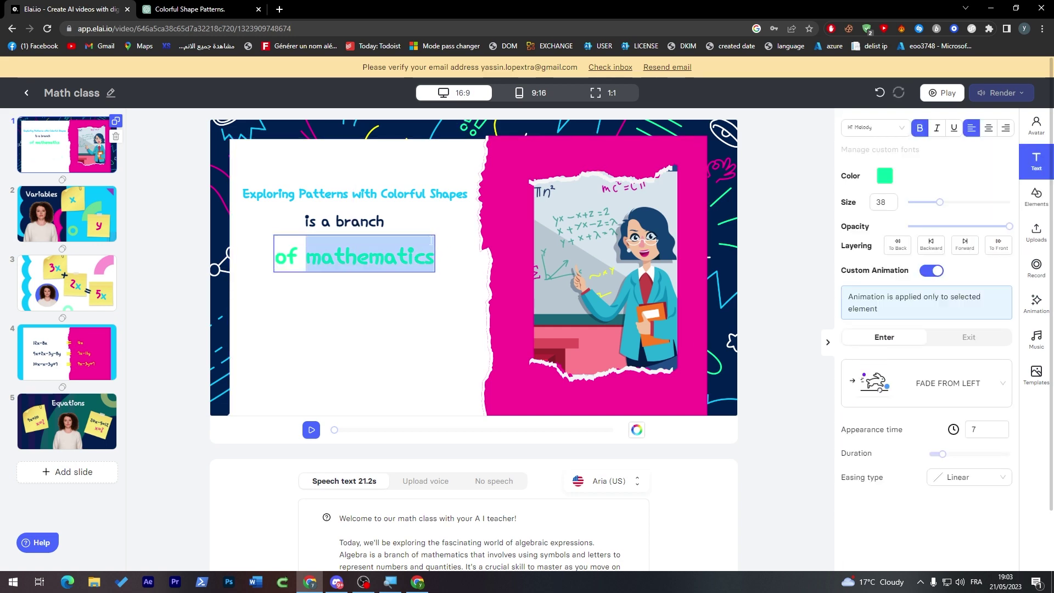
click(434, 237)
click(432, 237)
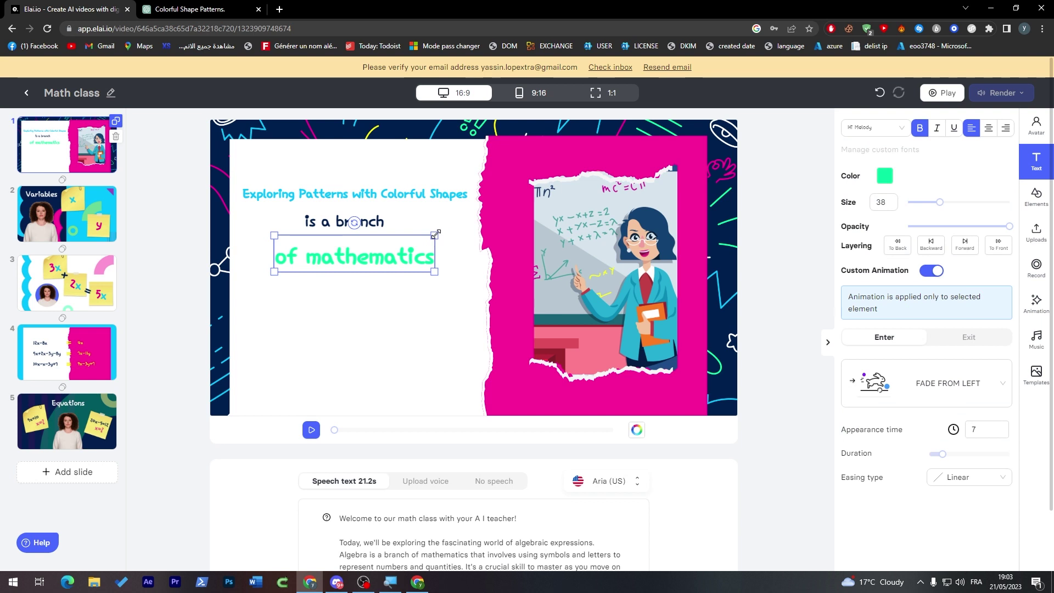
drag(434, 236, 403, 243)
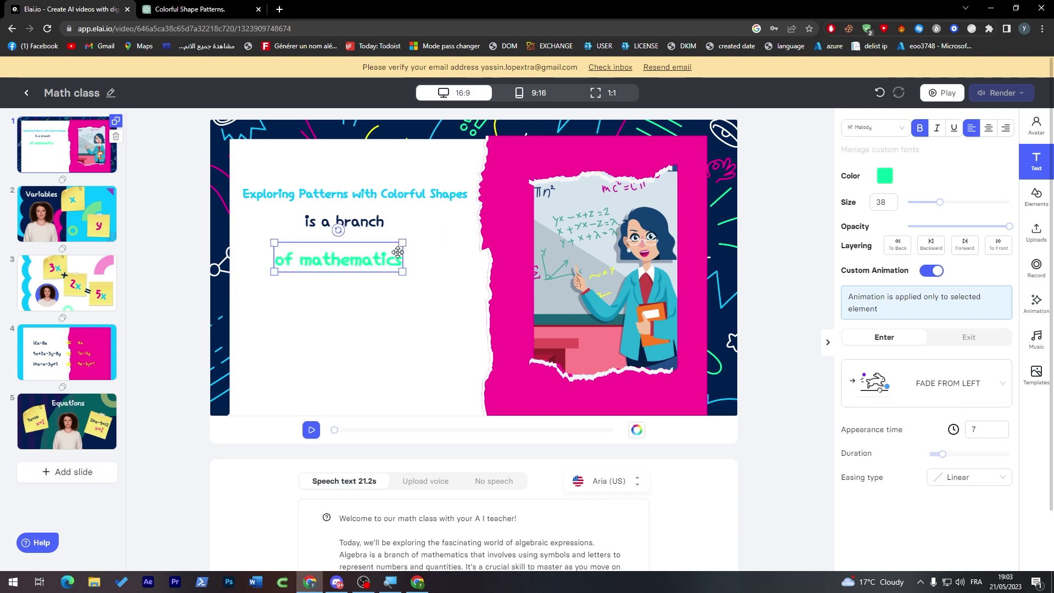
click(375, 258)
click(314, 252)
click(327, 239)
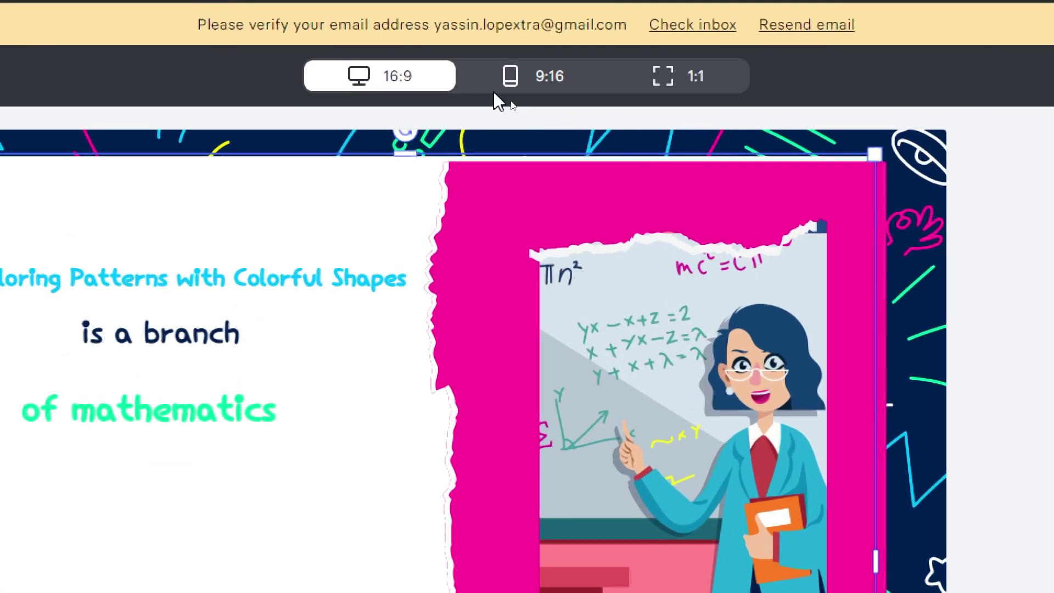
click(535, 93)
click(704, 81)
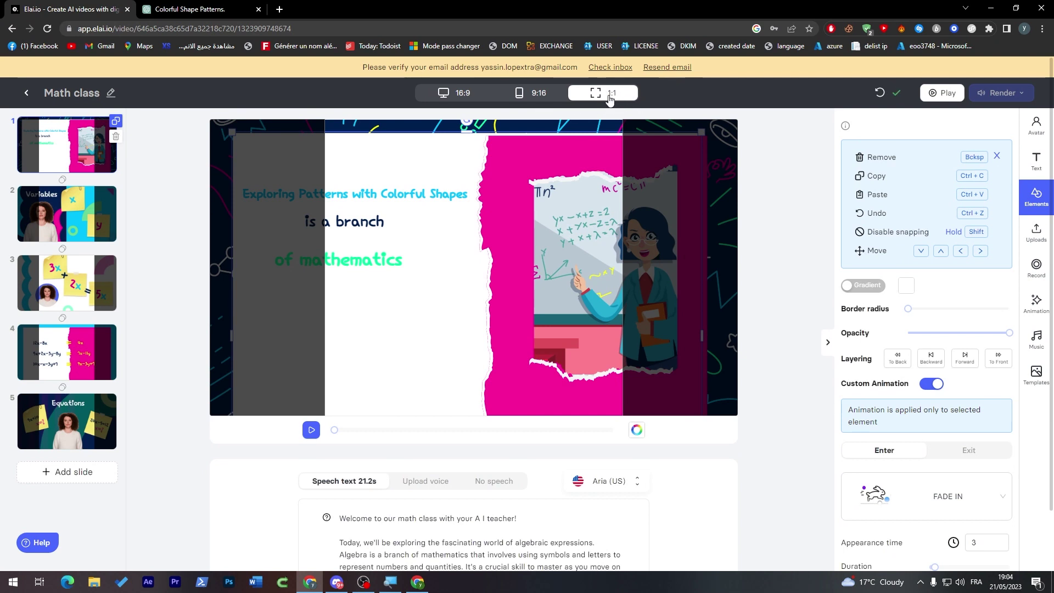
click(465, 94)
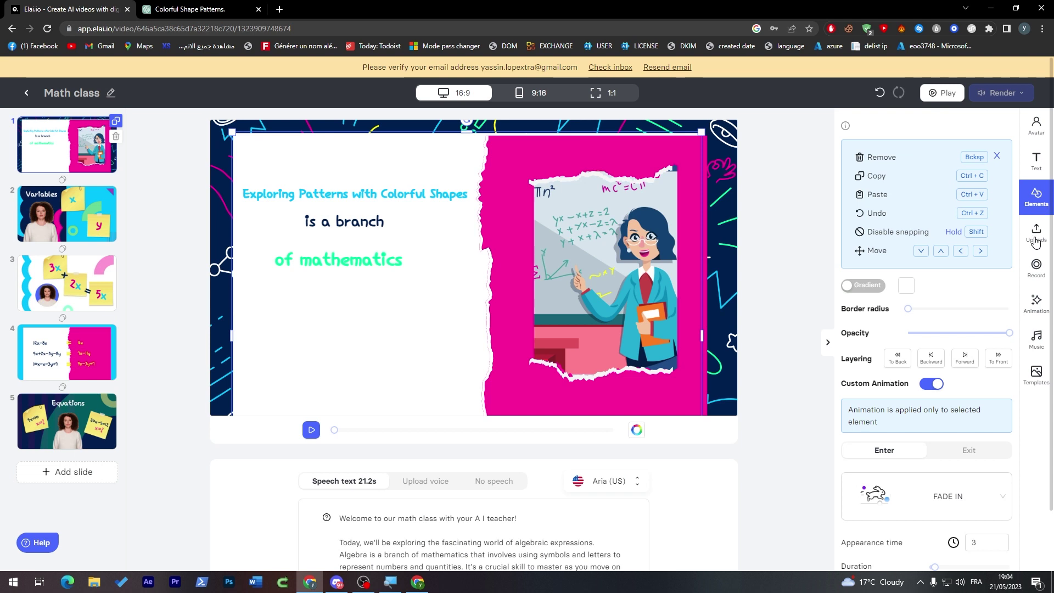
Reposition the teacher picture within its frame and send it behind the pink frame.
click(1037, 305)
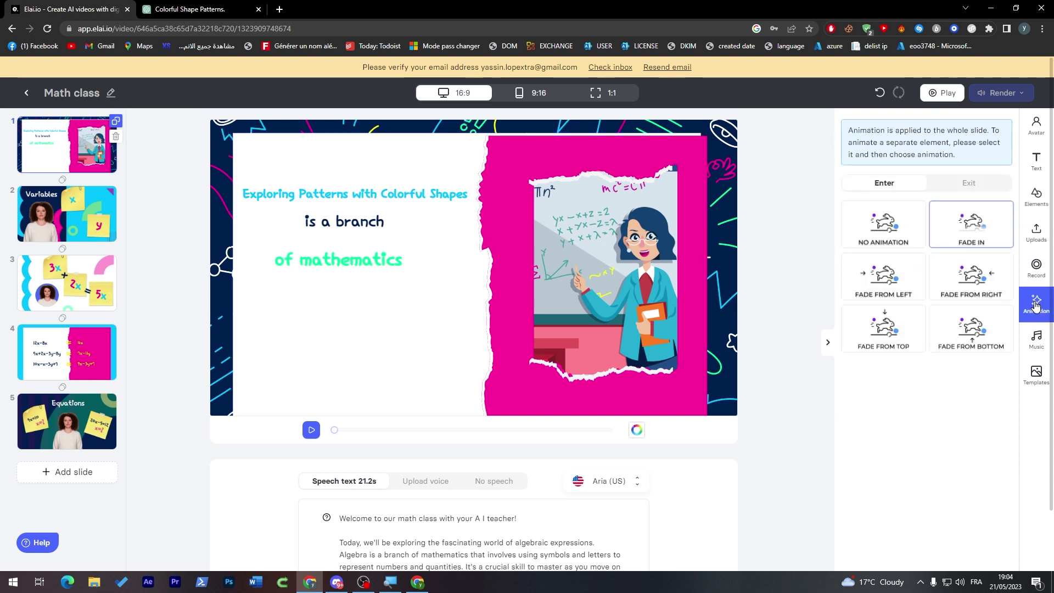
click(567, 229)
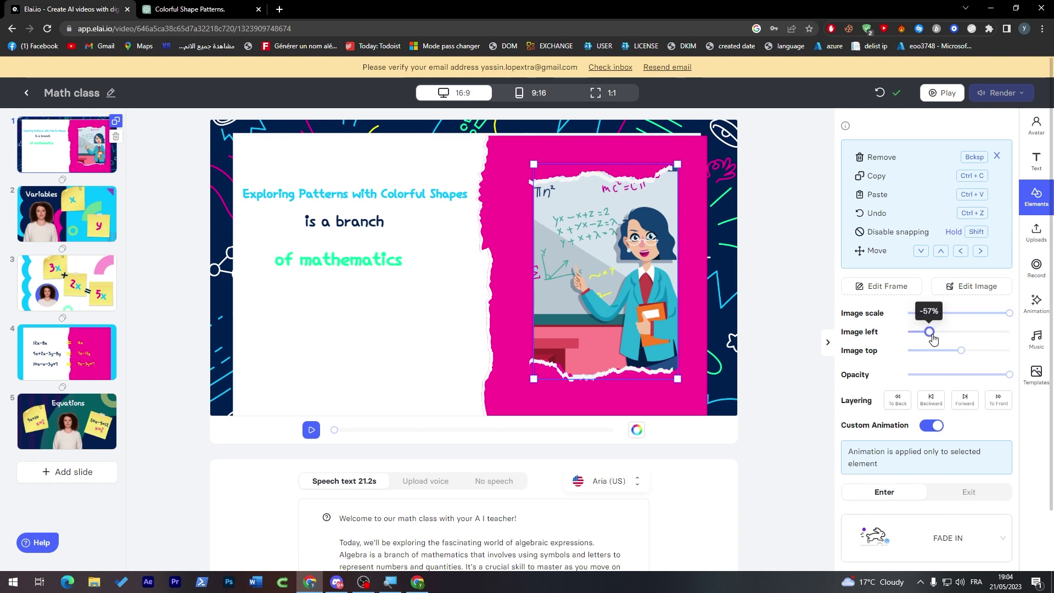
drag(929, 332, 899, 339)
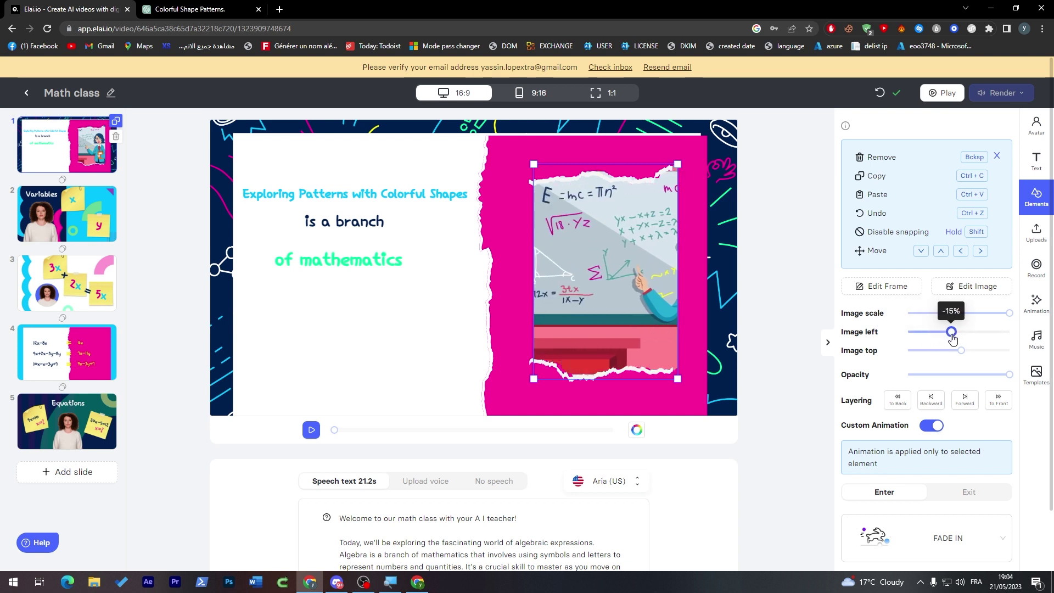
mouse_move(899, 339)
mouse_down()
mouse_move(940, 344)
mouse_move(929, 350)
mouse_up()
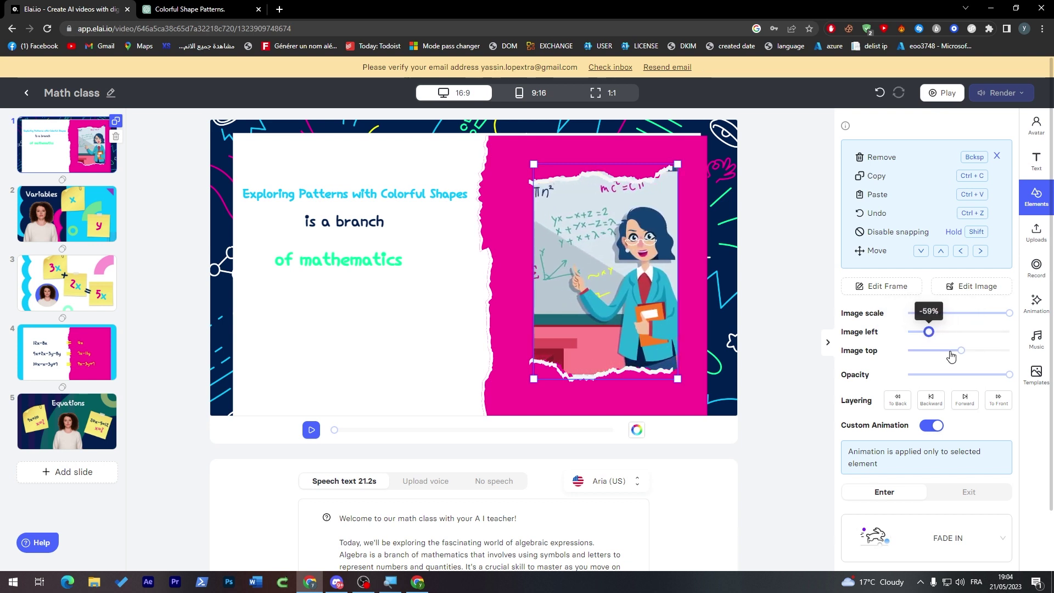
click(956, 350)
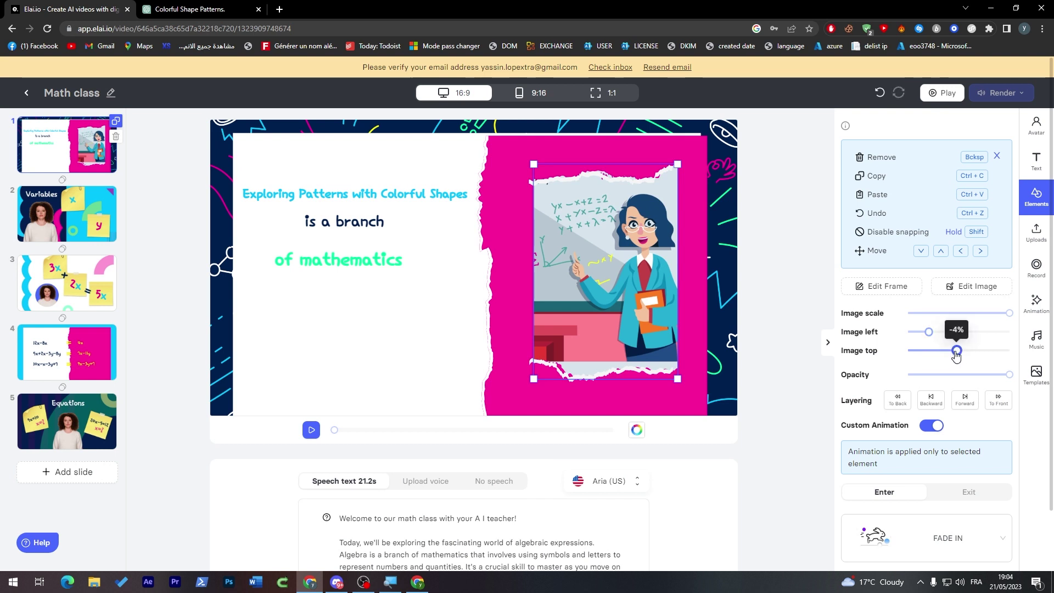
drag(956, 350, 978, 351)
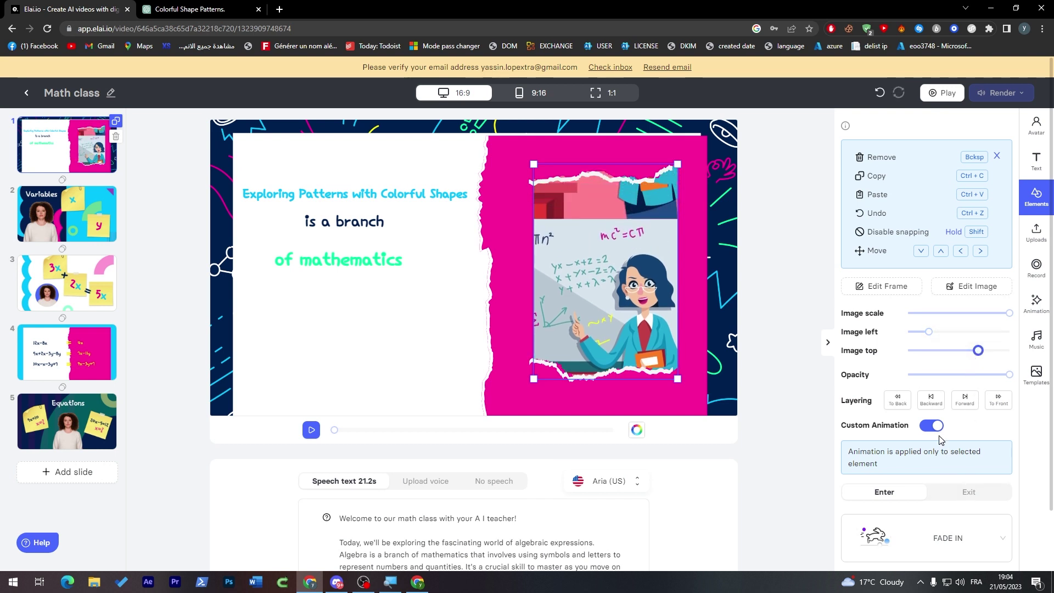
click(899, 400)
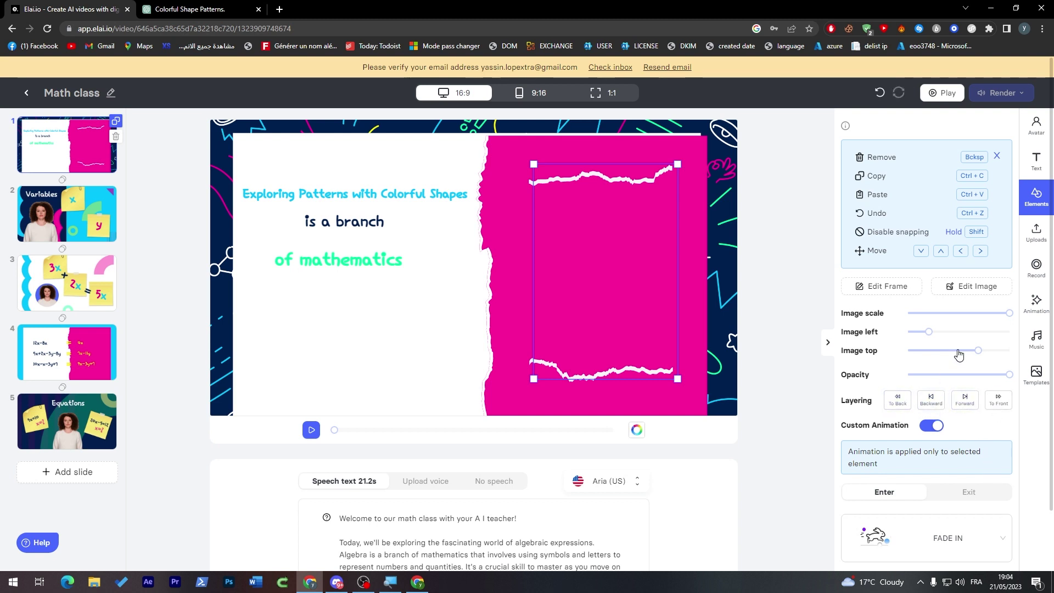
drag(930, 331, 954, 332)
Set the element's entrance animation to Fade From Left.
click(960, 495)
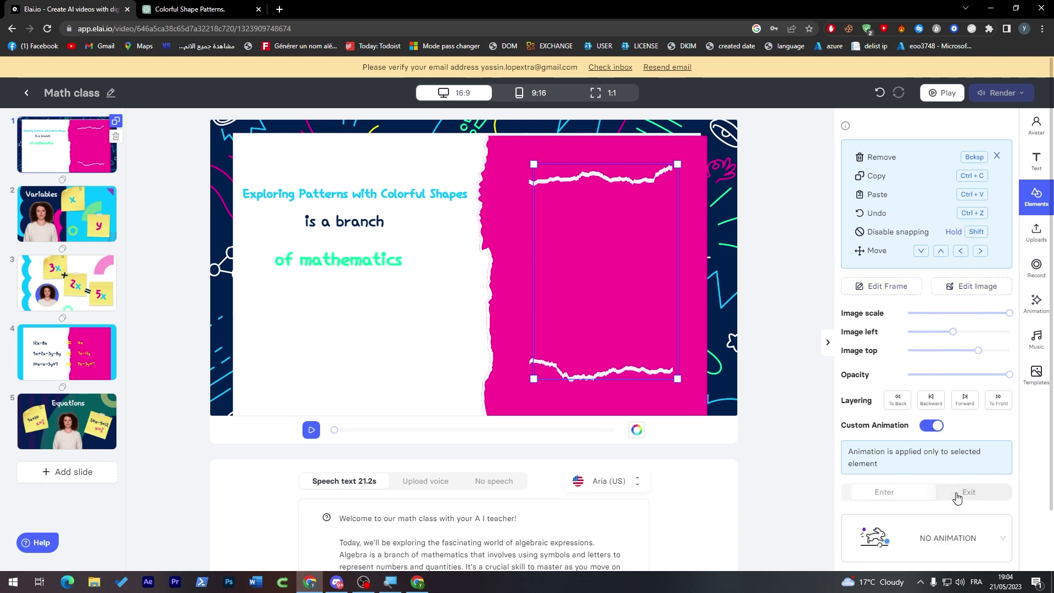
click(918, 495)
click(944, 543)
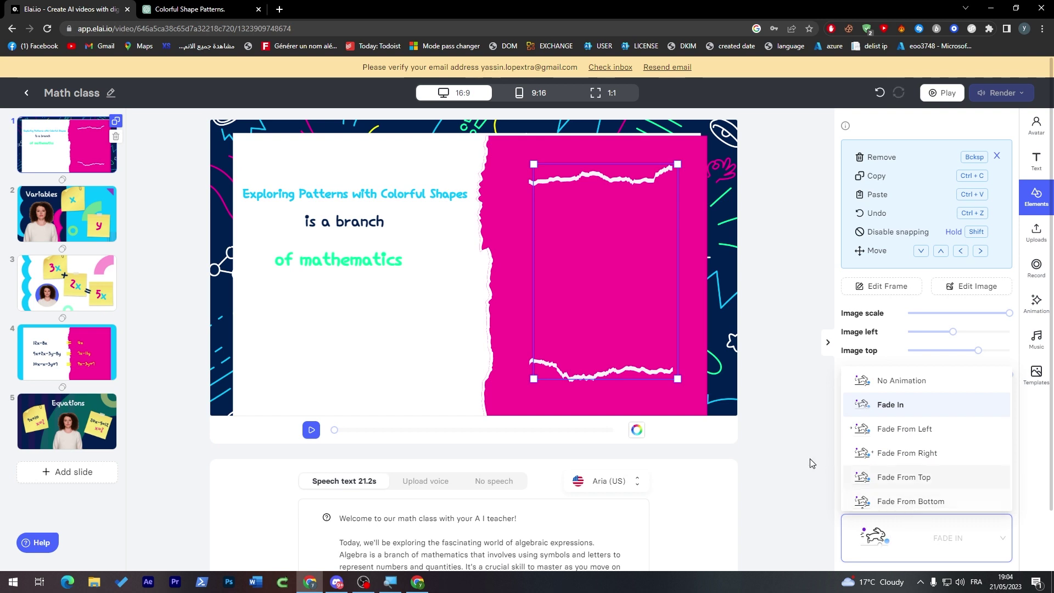
click(909, 439)
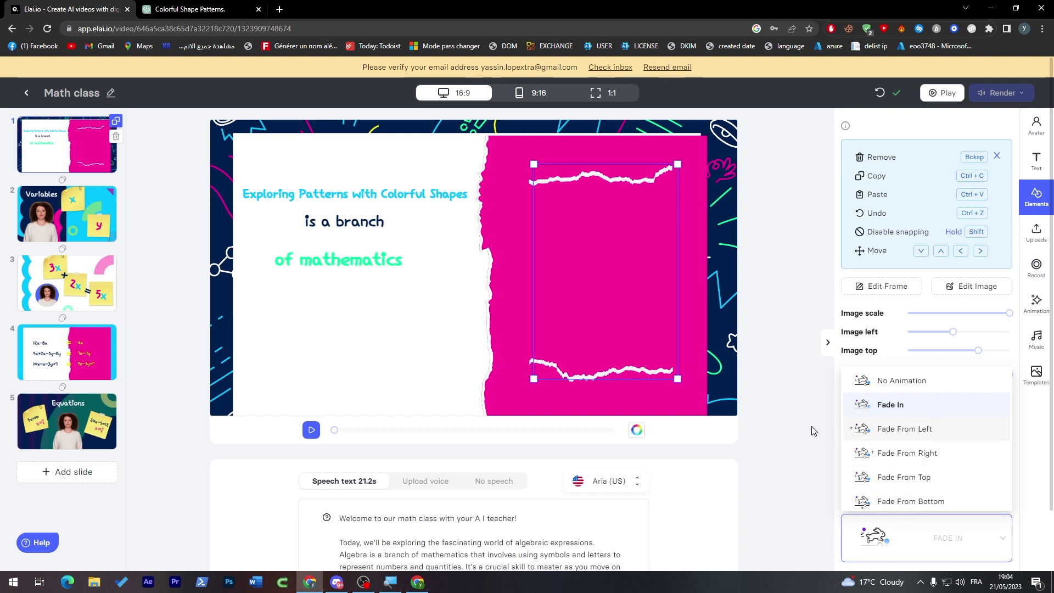
click(949, 93)
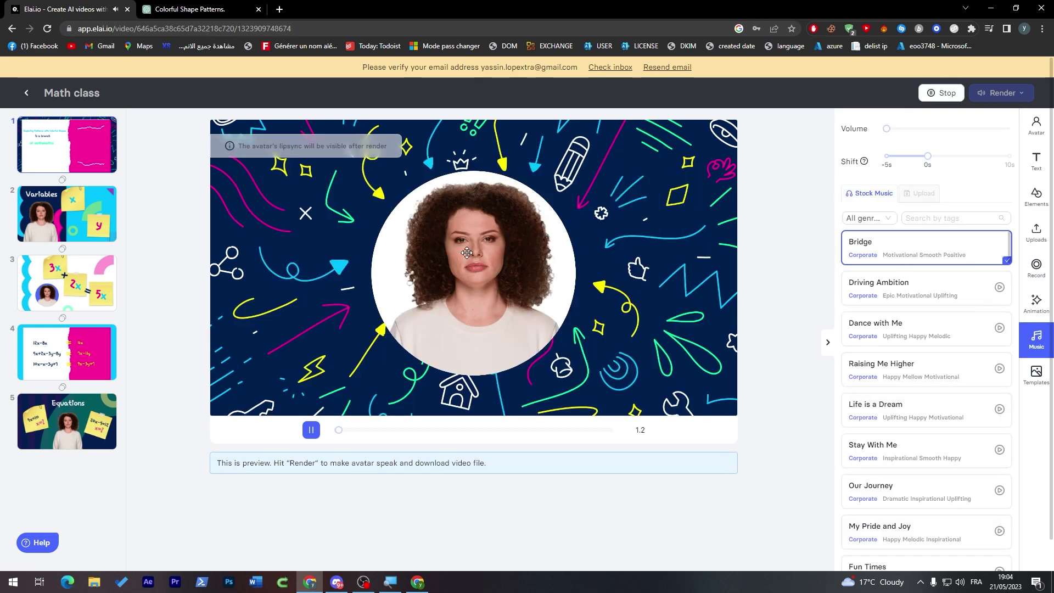
click(942, 92)
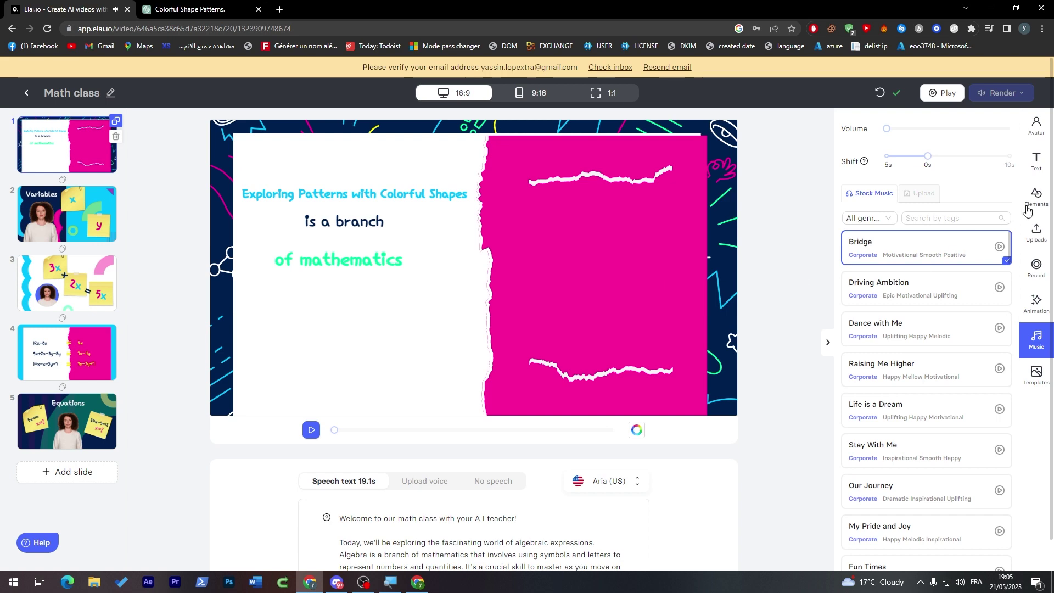
triple_click(1051, 193)
scroll(1051, 193, down, 1)
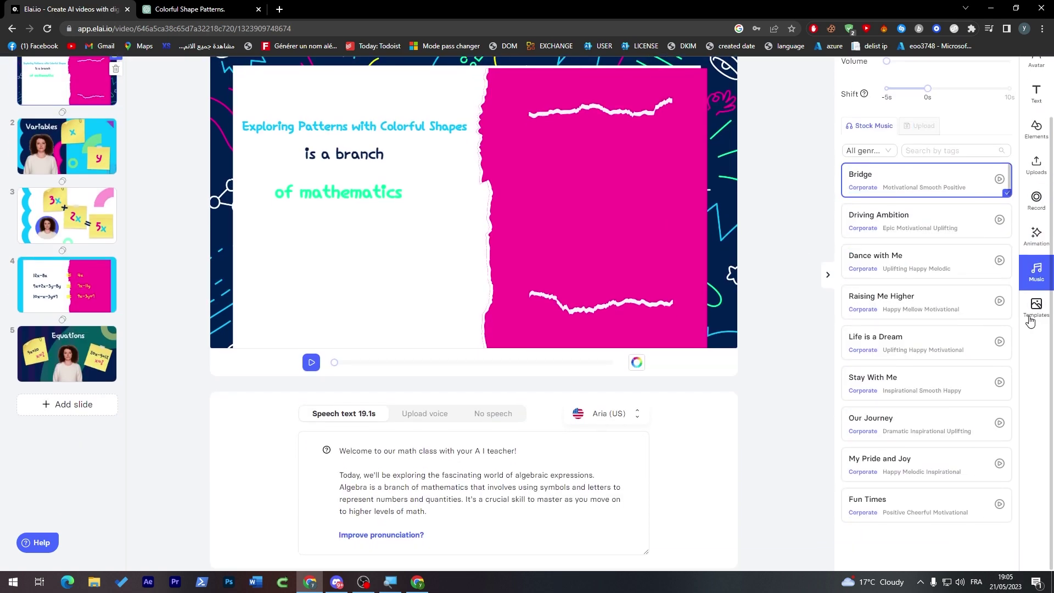
triple_click(415, 475)
key(Right)
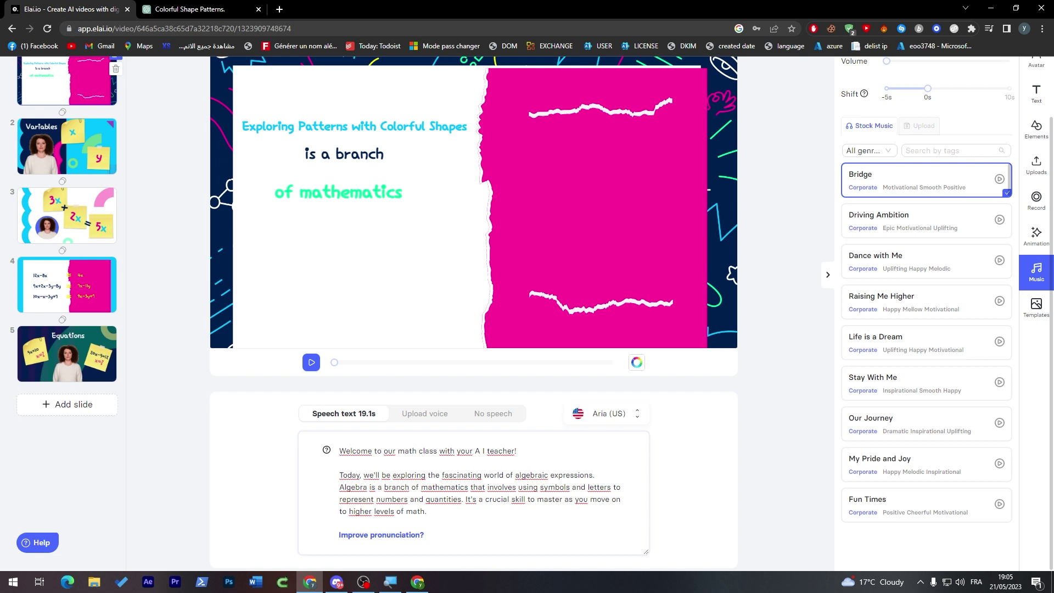
drag(428, 514, 340, 474)
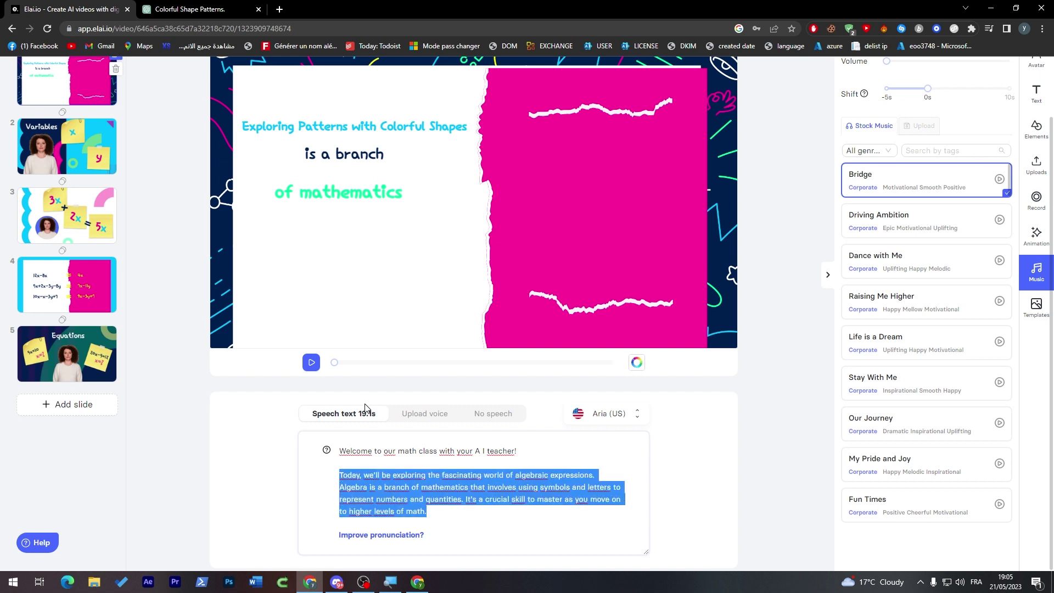
click(210, 5)
scroll(1036, 212, up, 4)
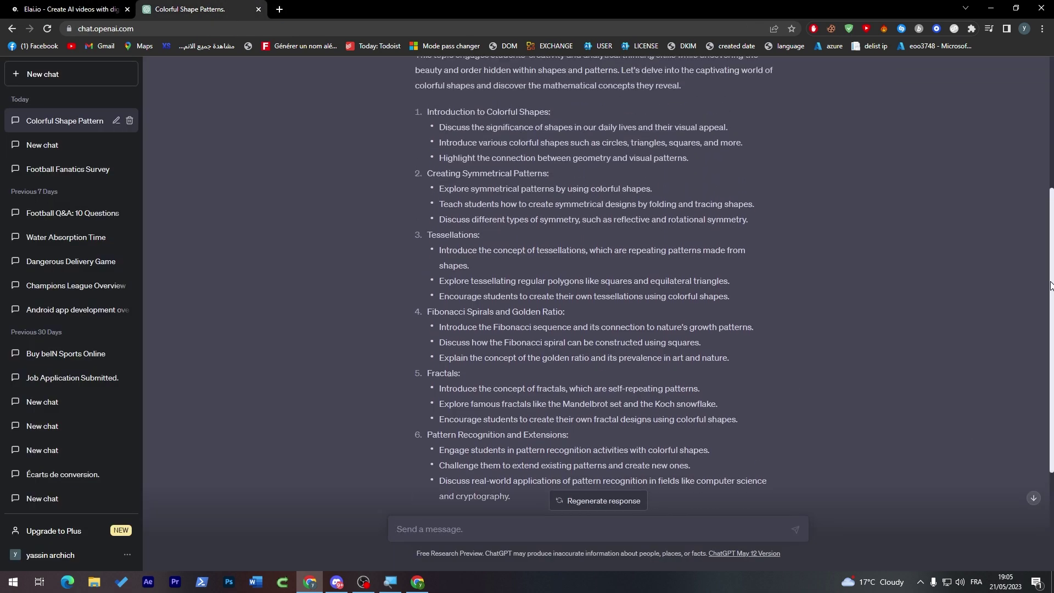
mouse_move(683, 223)
mouse_down()
mouse_move(512, 195)
mouse_move(413, 159)
mouse_up()
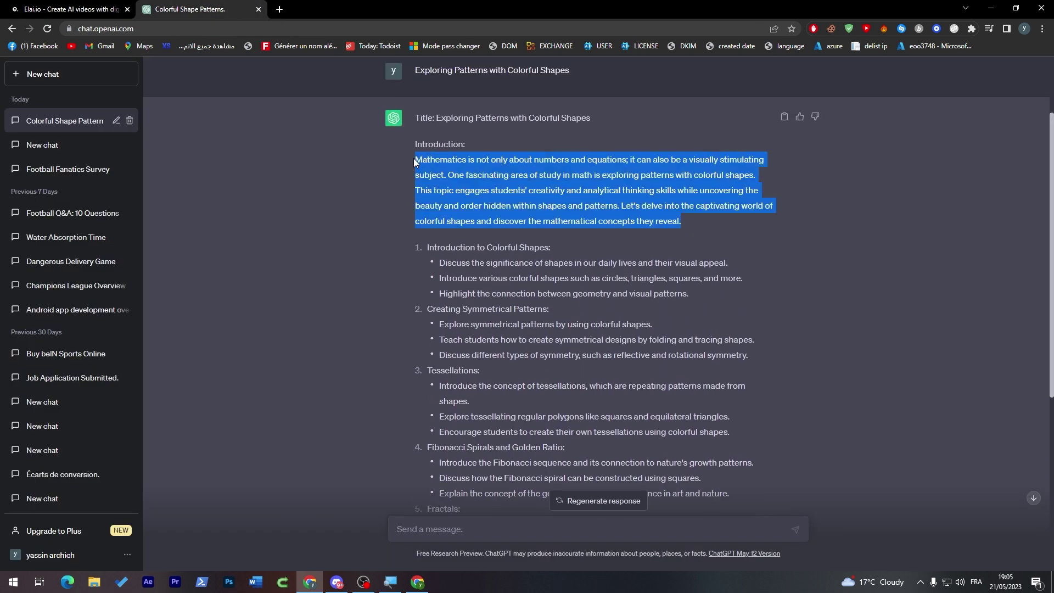
key(ctrl+Tab)
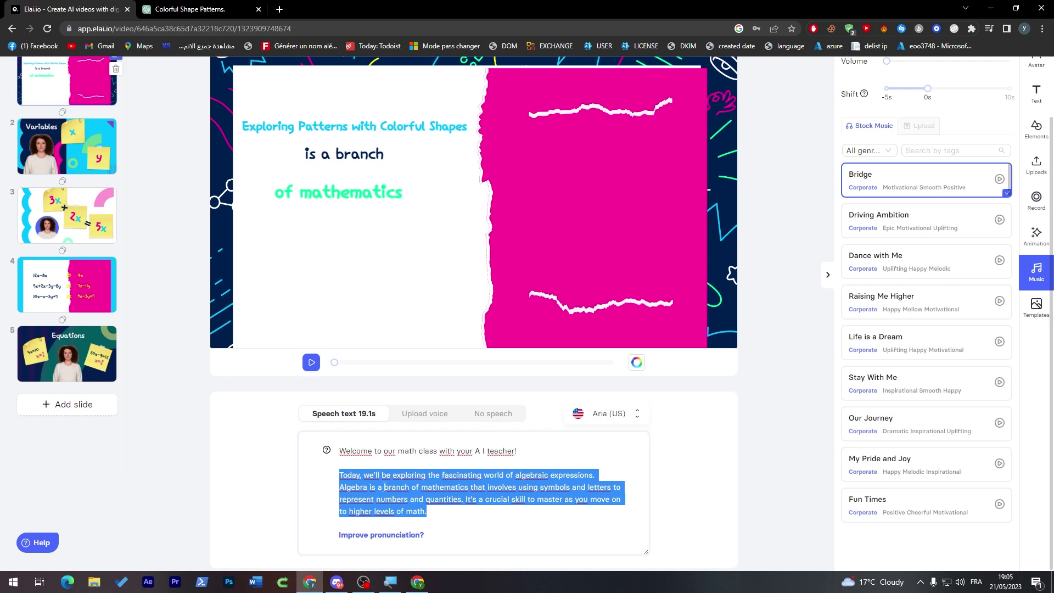
key(ctrl+v)
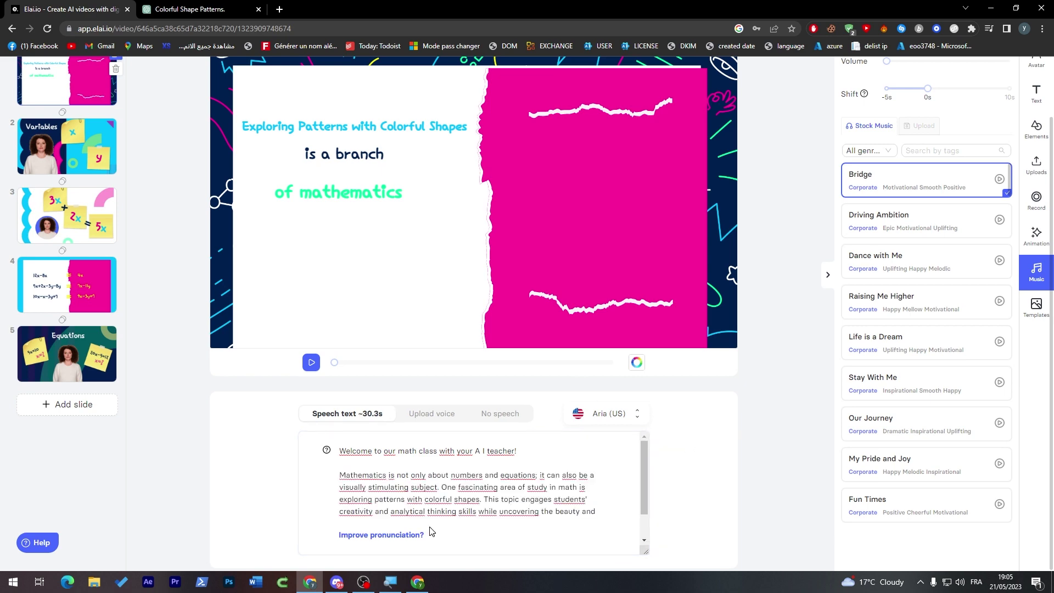
click(364, 581)
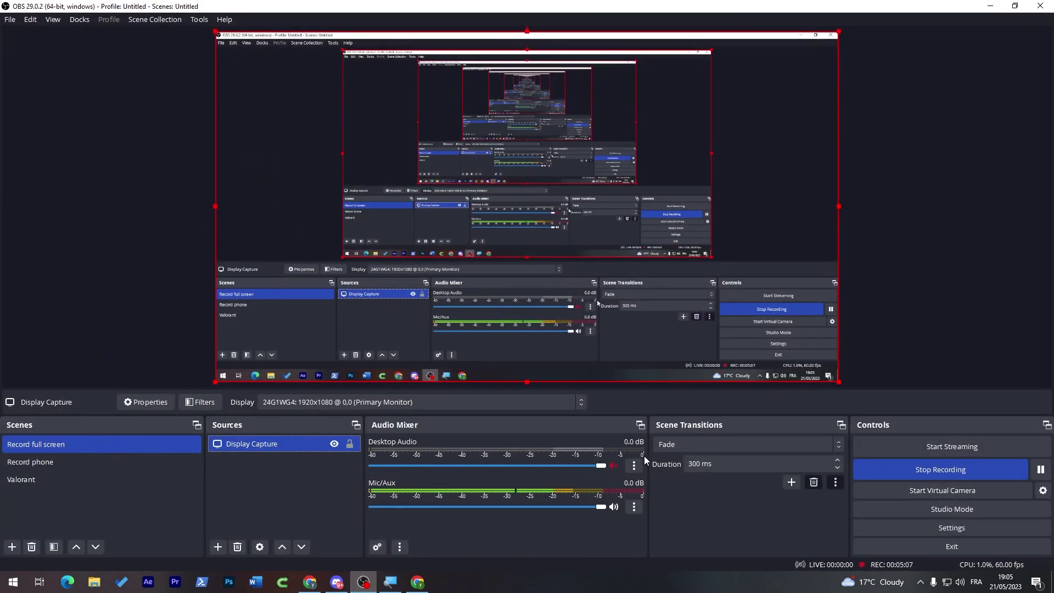
key(alt+Tab)
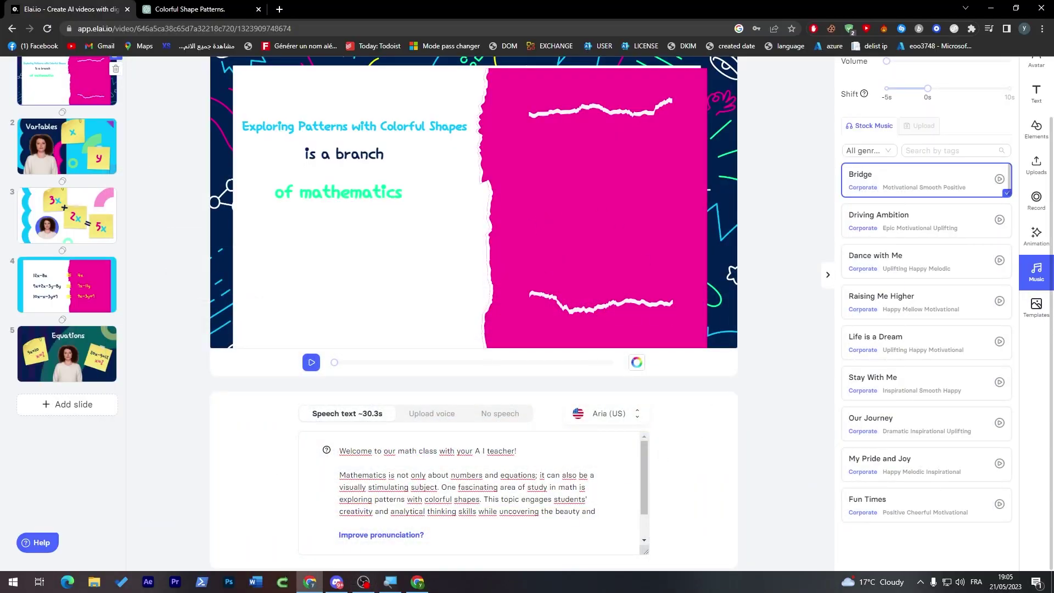
drag(397, 476, 461, 475)
click(500, 475)
drag(1053, 334, 802, 297)
key(End)
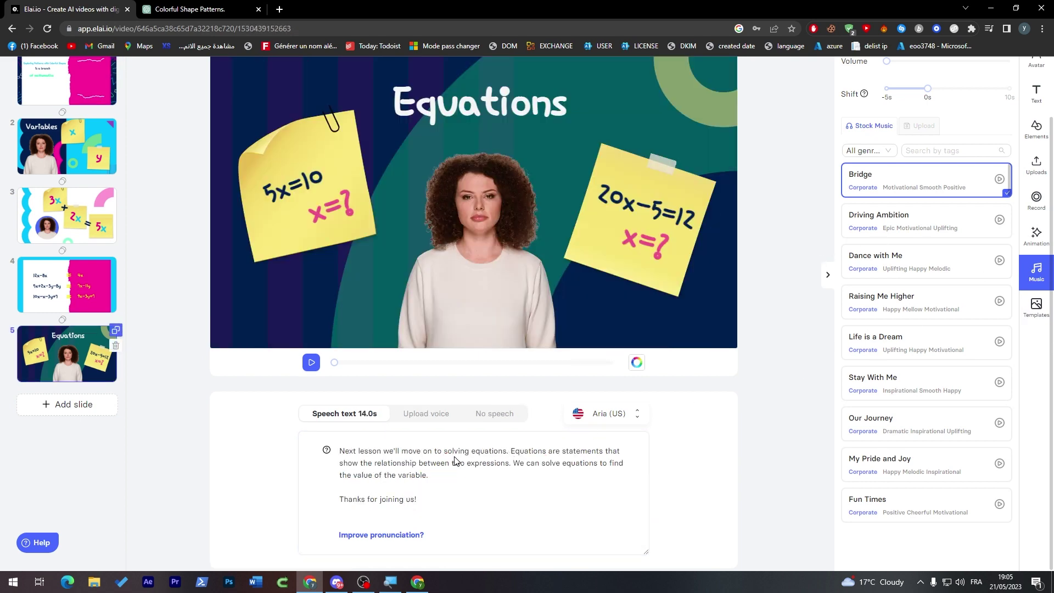
key(Up)
key(Up)
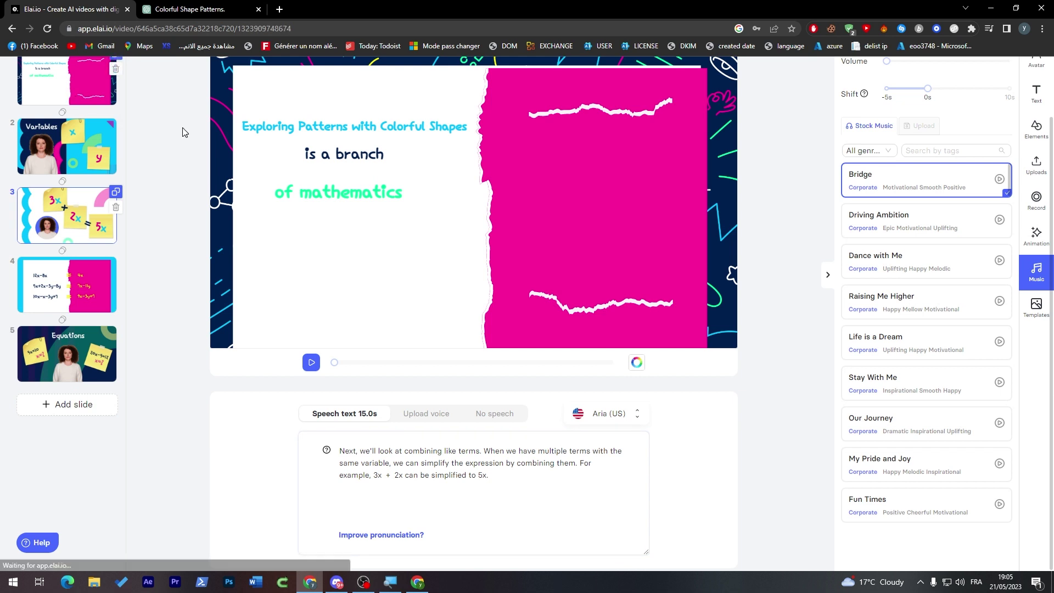
key(Up)
key(Up)
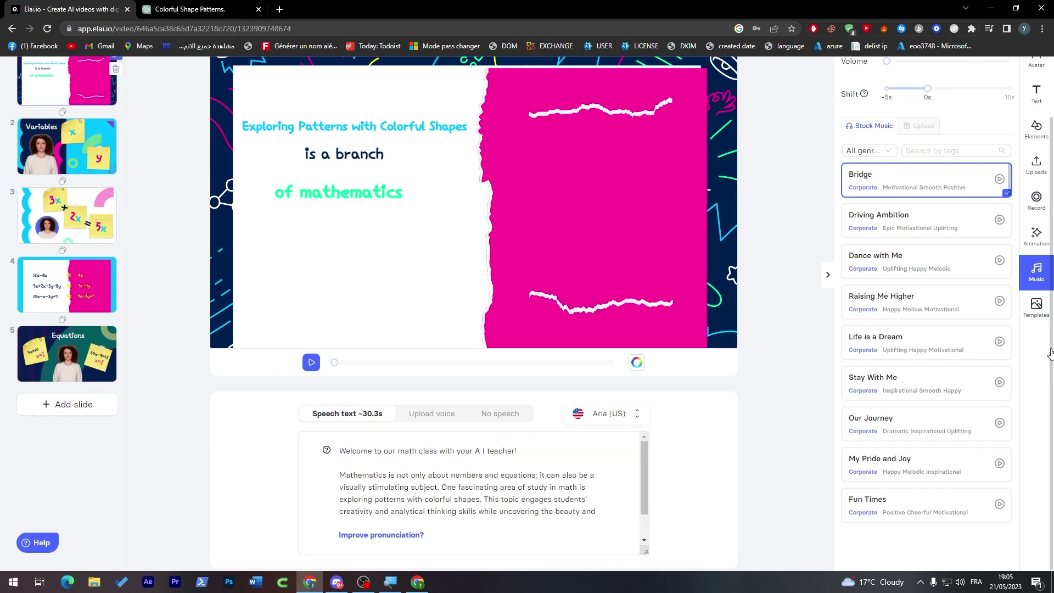
drag(1051, 353, 1051, 206)
click(941, 88)
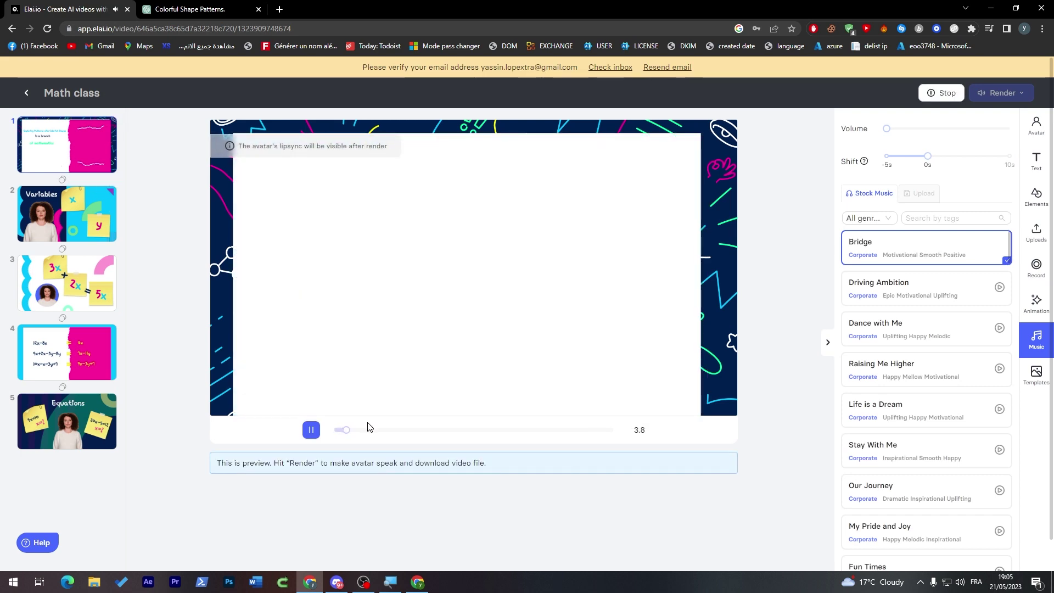
click(197, 9)
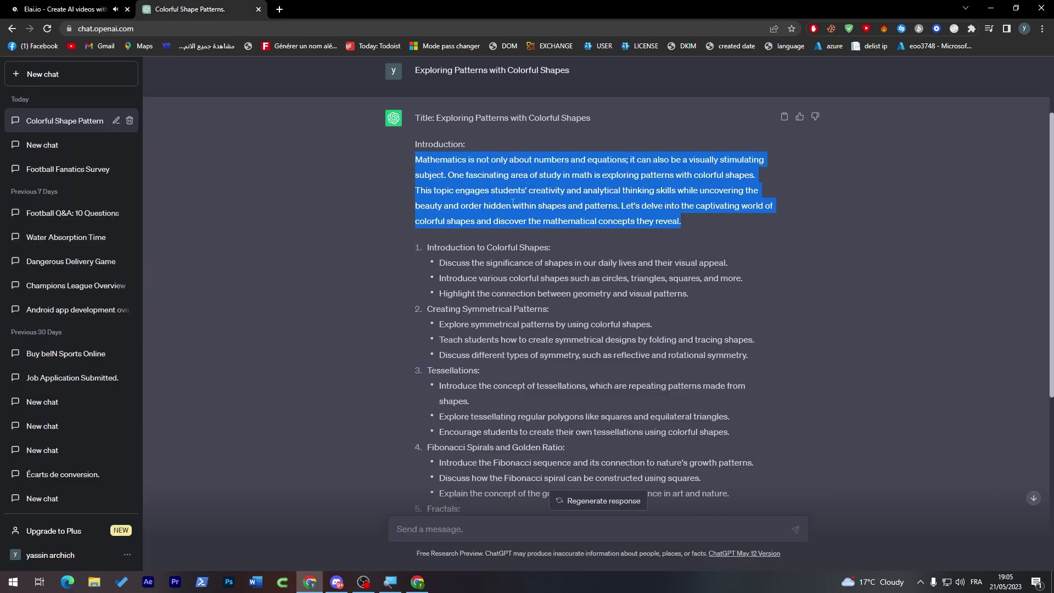
drag(624, 159, 728, 165)
click(728, 165)
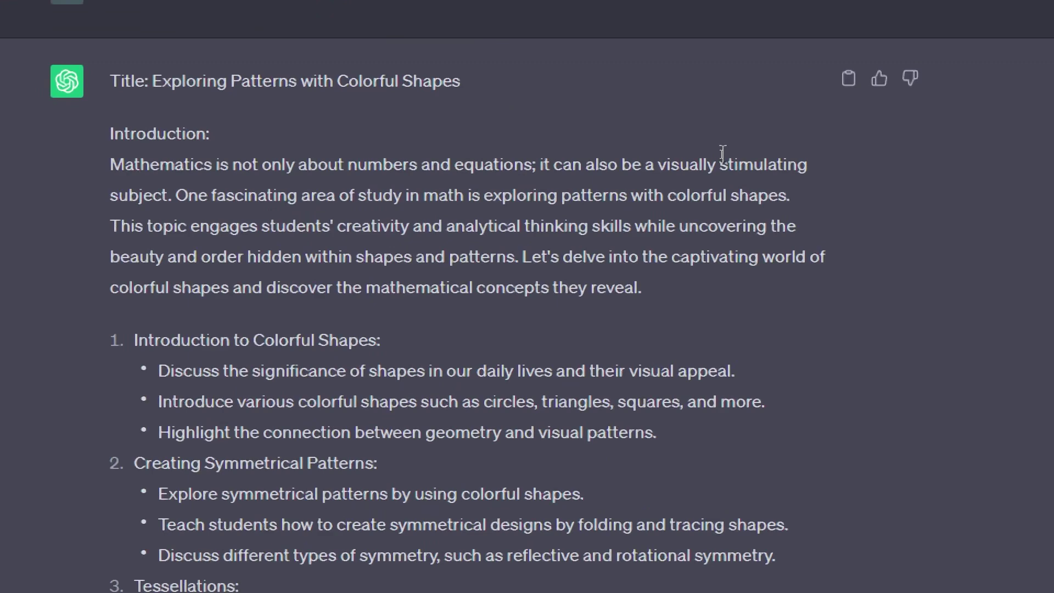
drag(235, 195, 633, 208)
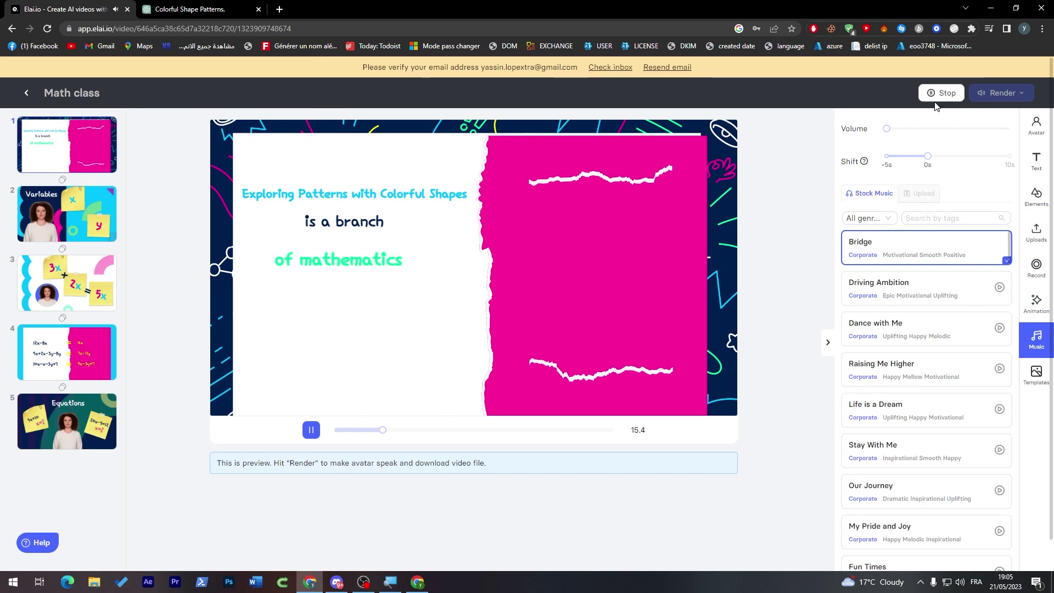
click(930, 94)
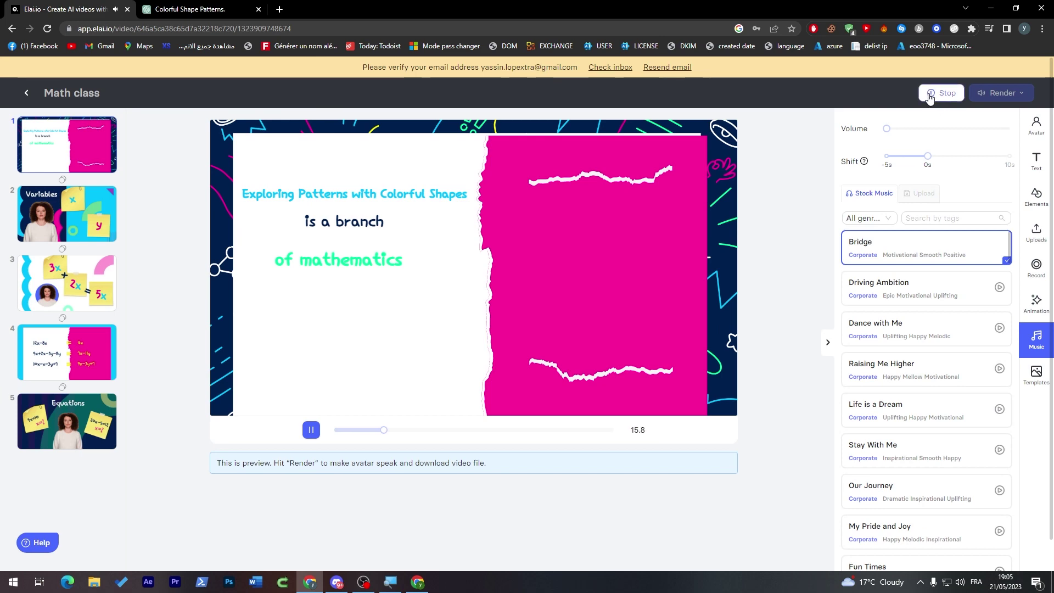
click(223, 6)
click(74, 8)
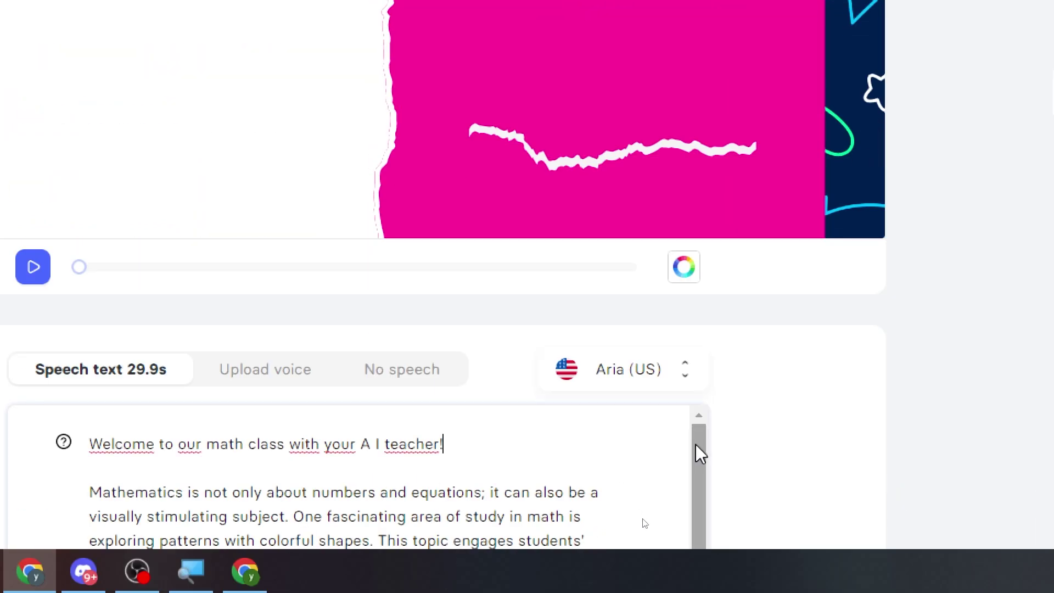
drag(700, 449, 702, 499)
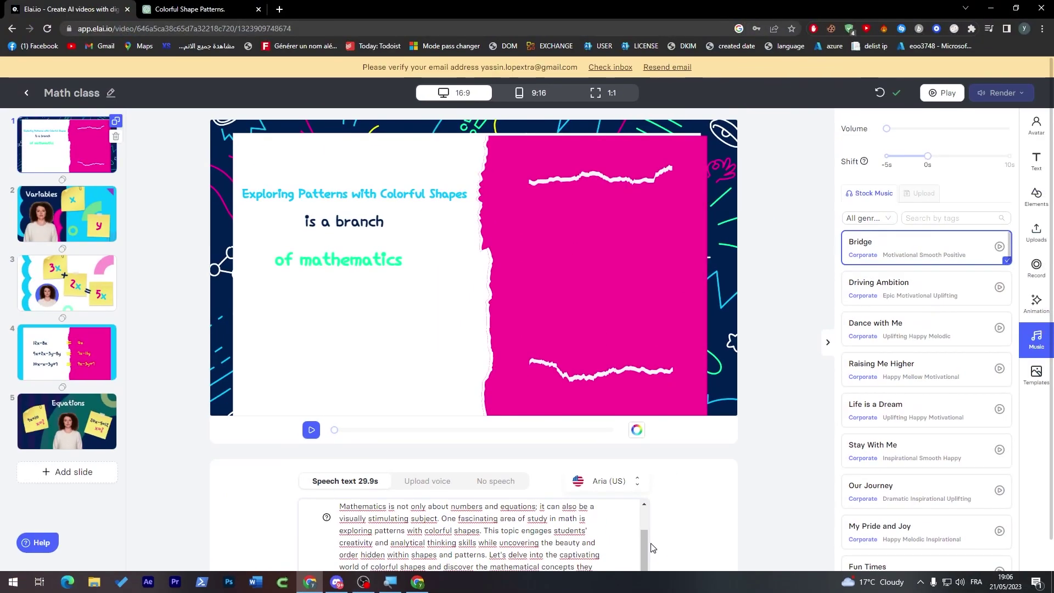
click(626, 491)
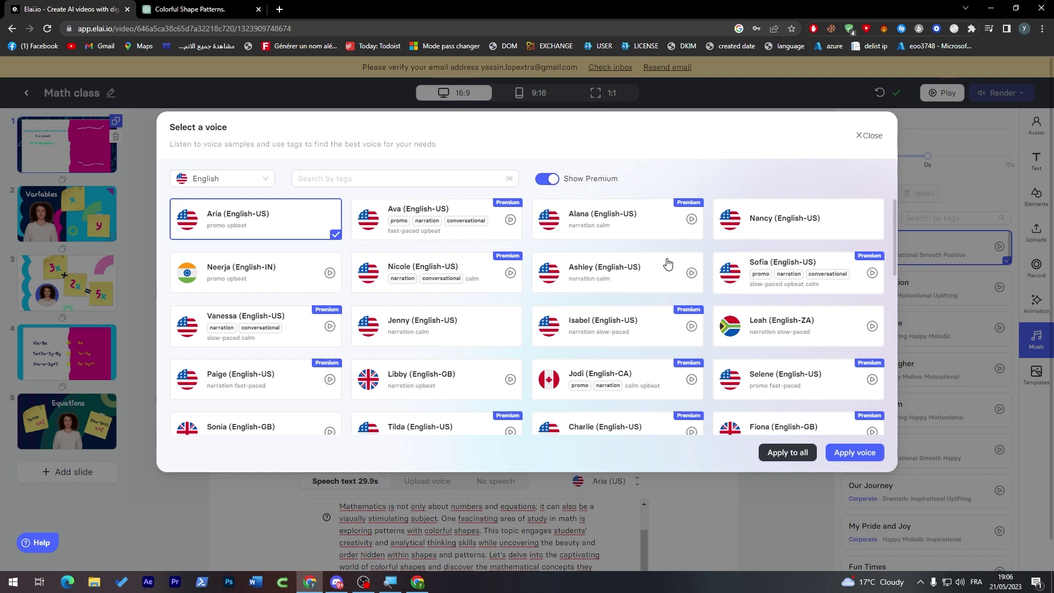
drag(895, 216, 898, 407)
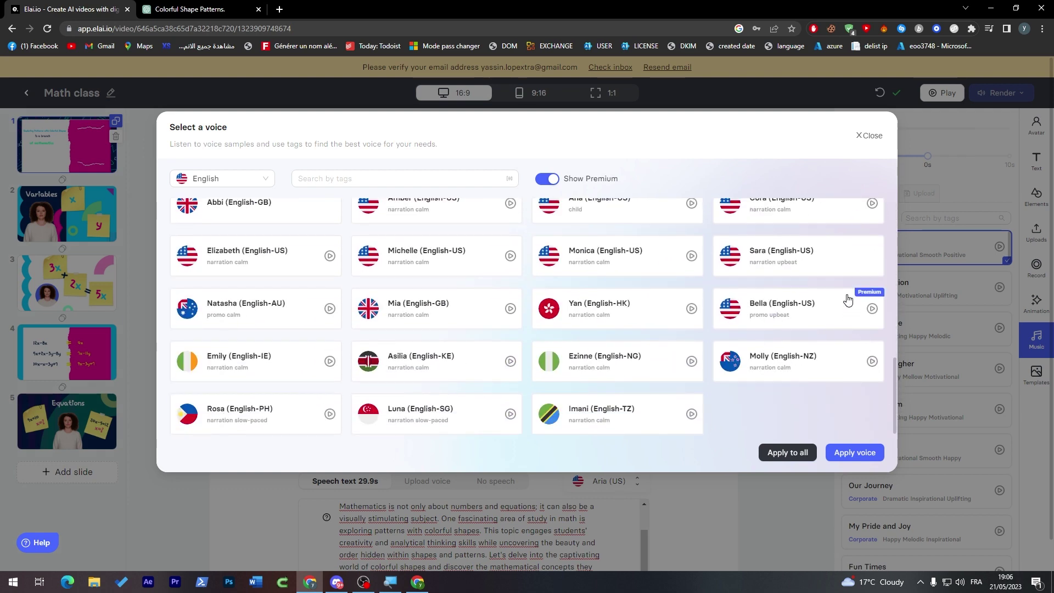
click(874, 136)
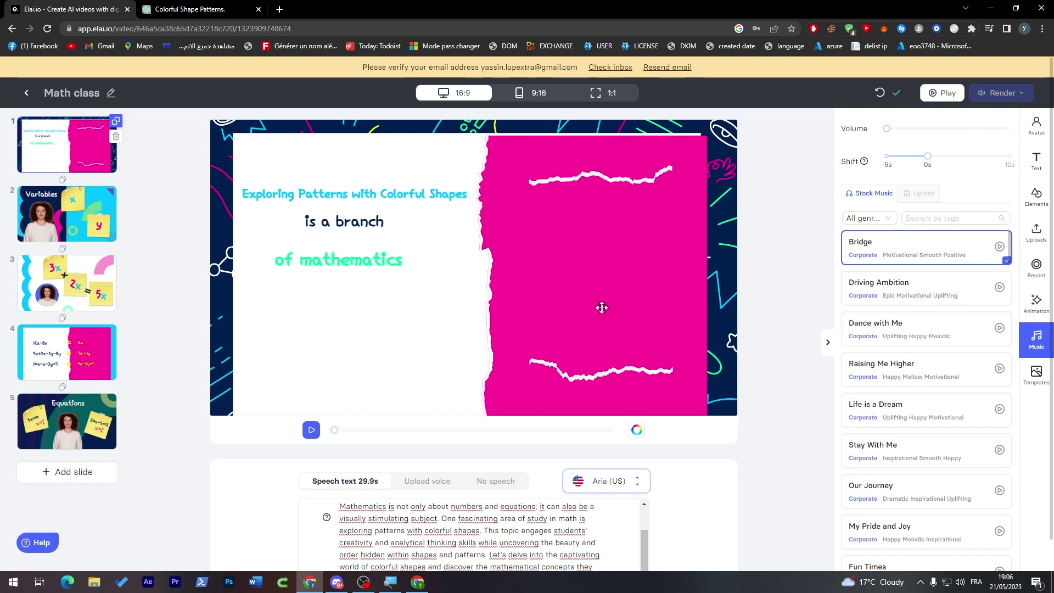
Review the Variables, like-terms, expressions and Equations slides, then add a sixth slide.
click(63, 229)
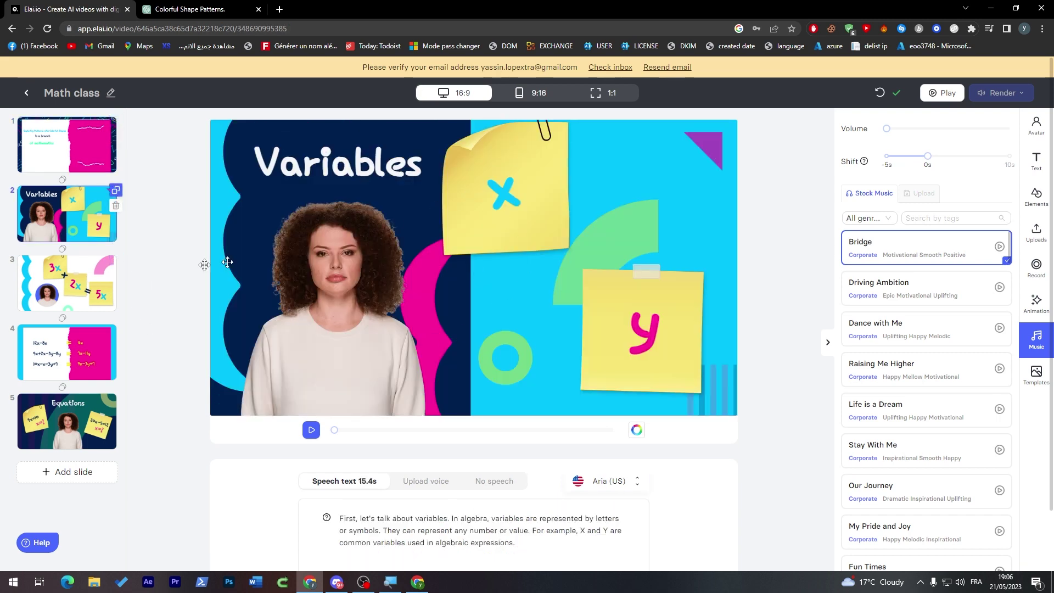
click(80, 271)
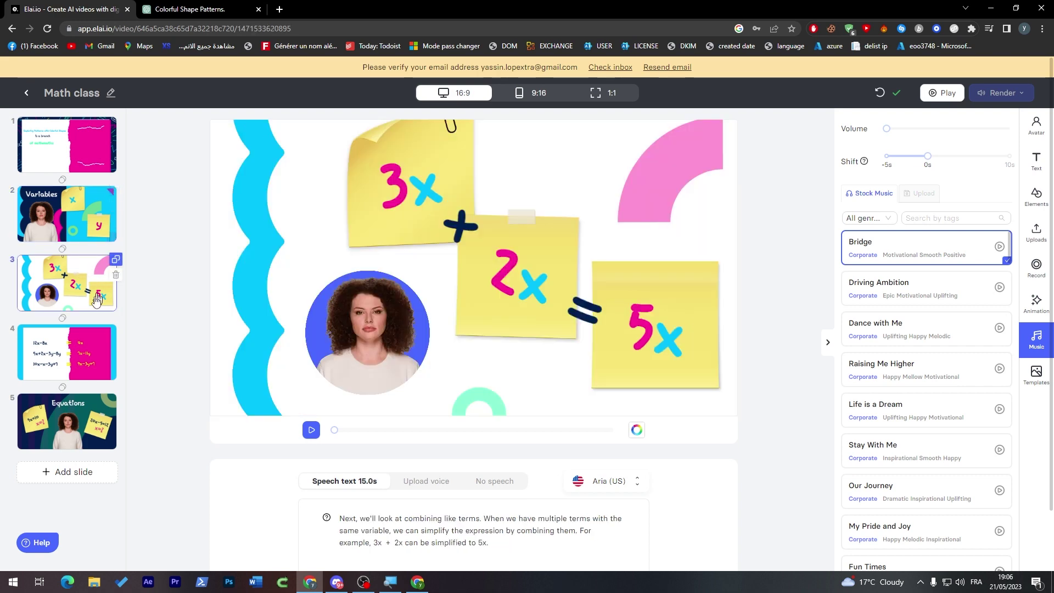
click(80, 371)
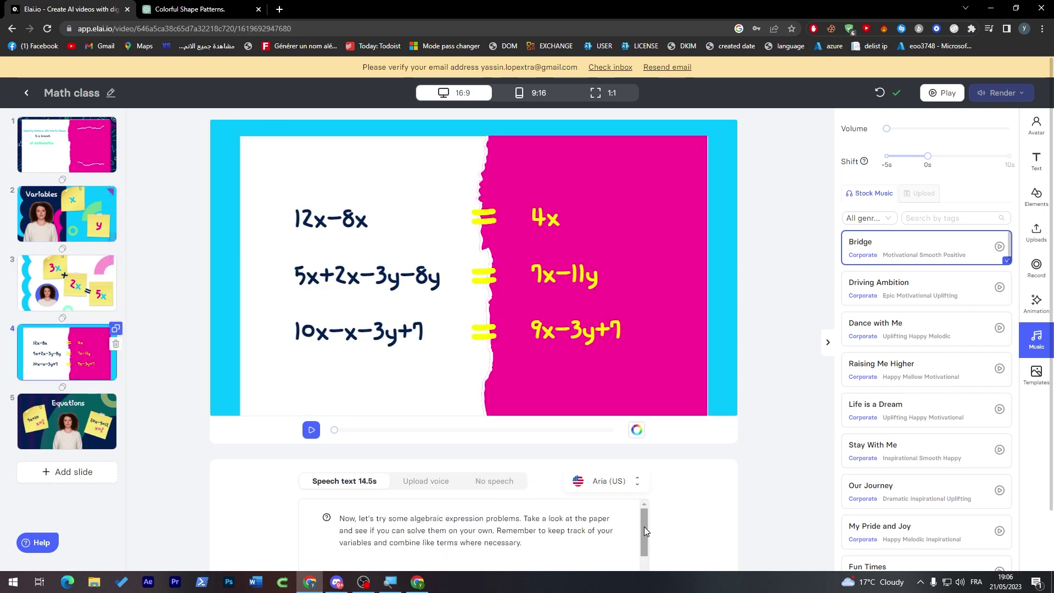
drag(645, 528, 646, 536)
drag(647, 545, 647, 521)
click(84, 440)
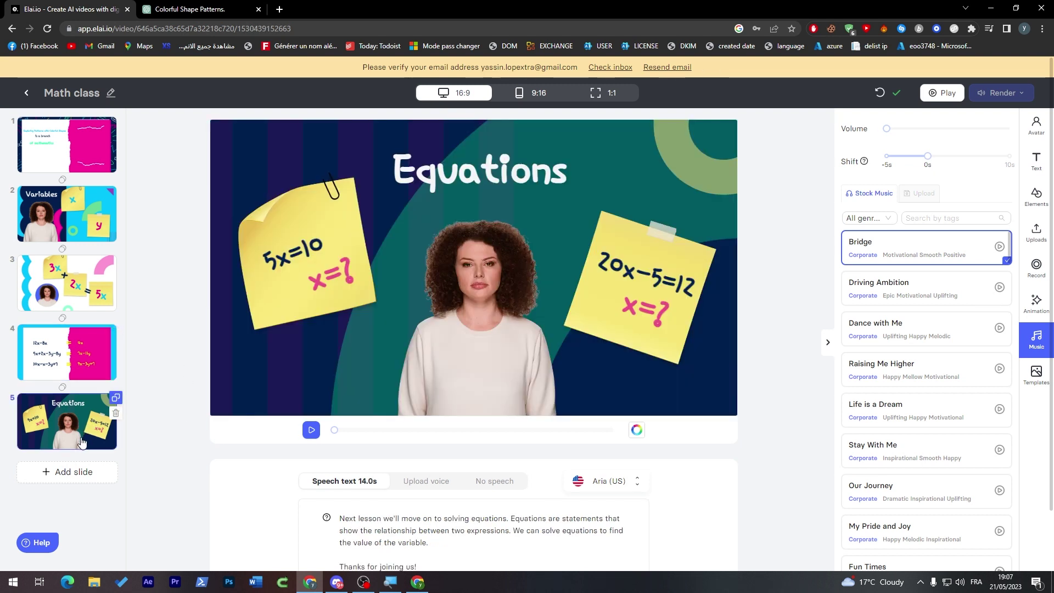
click(72, 471)
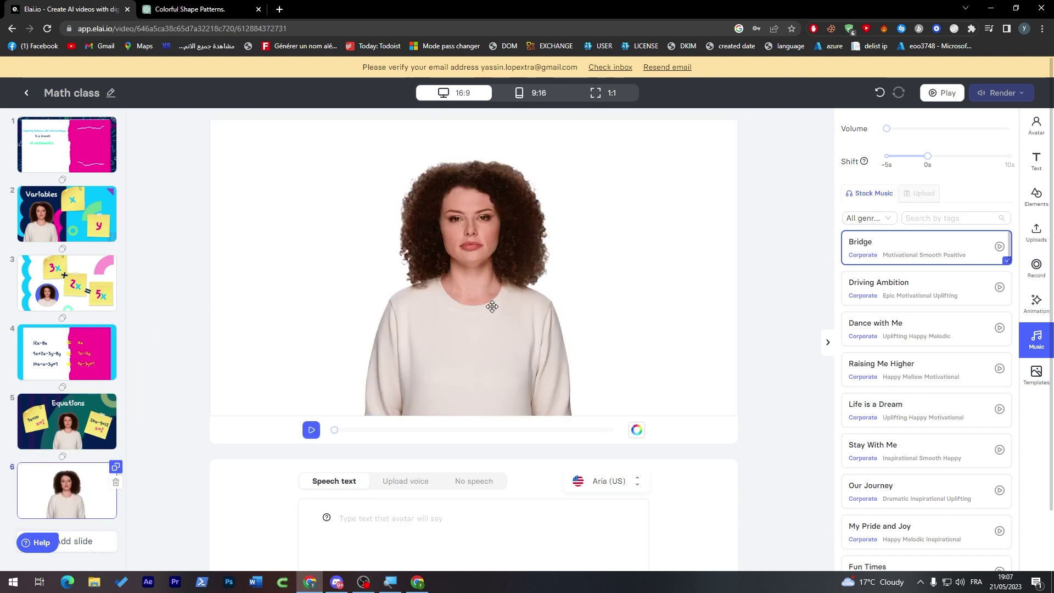
Select the slide 6 presenter and open the outfit filter, closing it without filtering.
click(492, 306)
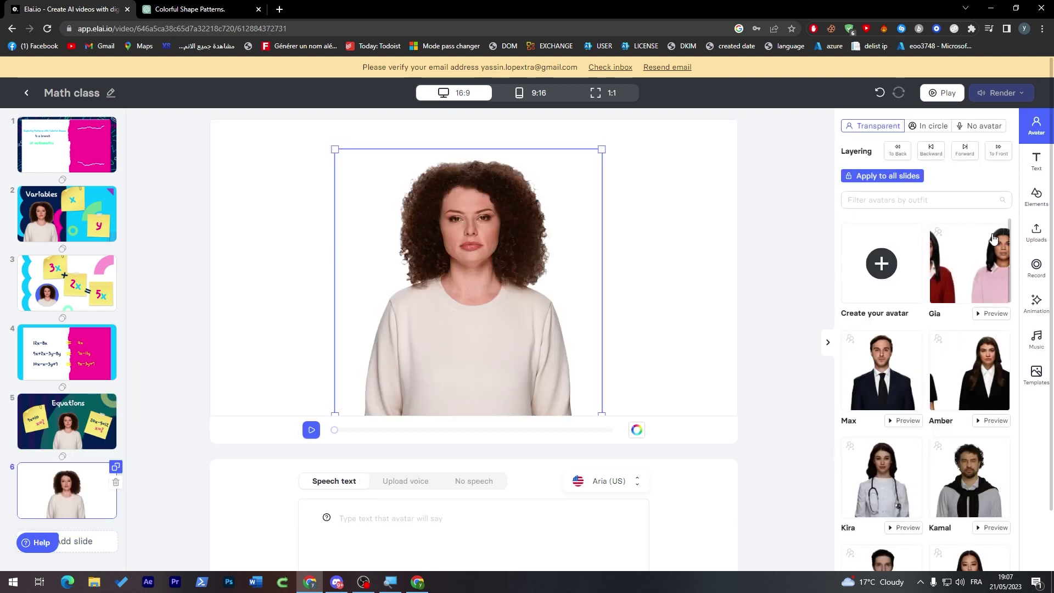
drag(1014, 236, 1012, 262)
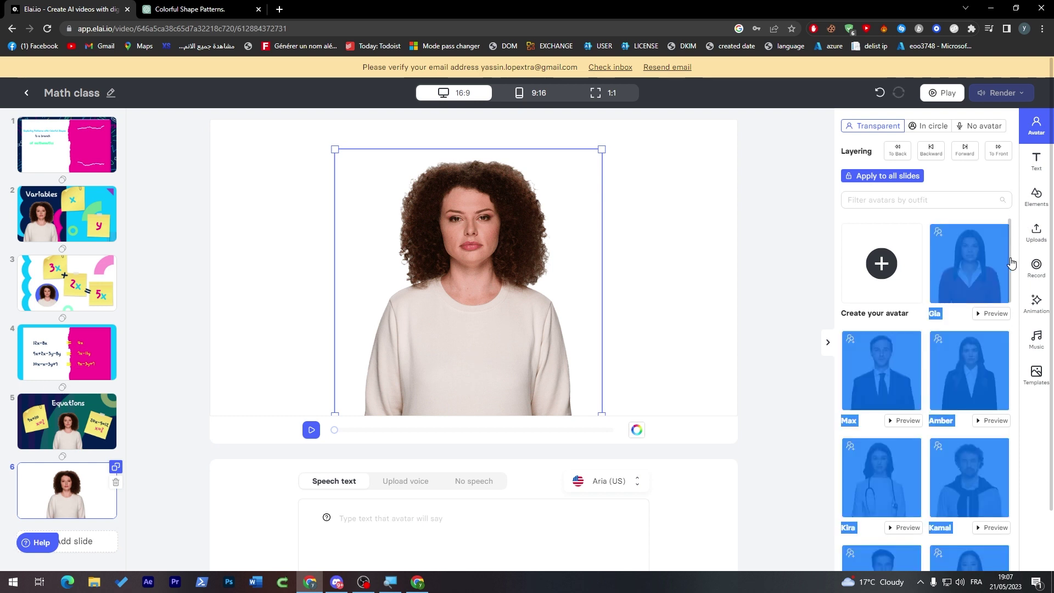
click(1014, 263)
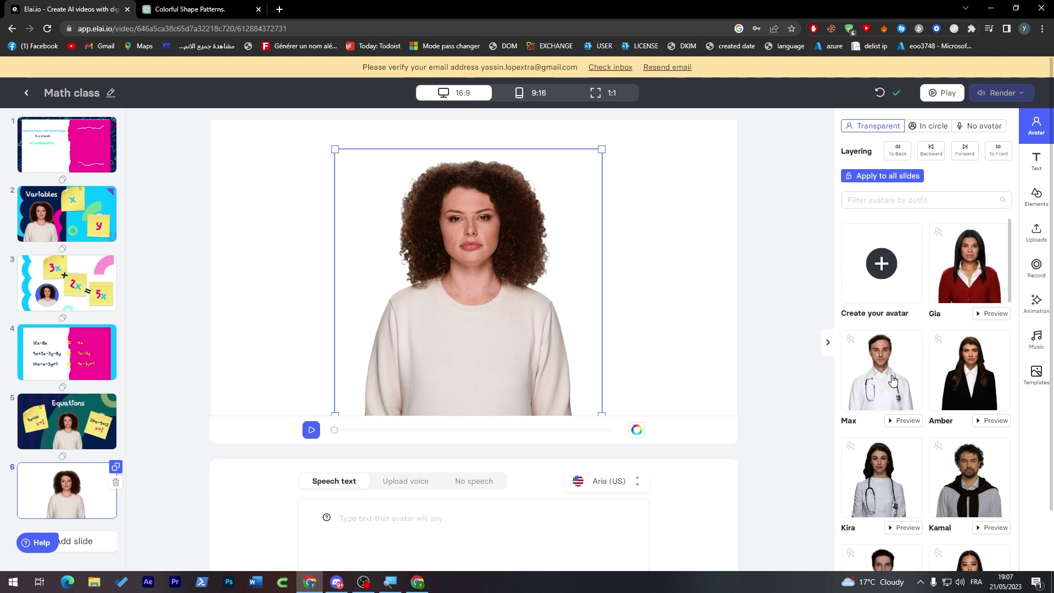
mouse_move(882, 371)
click(872, 201)
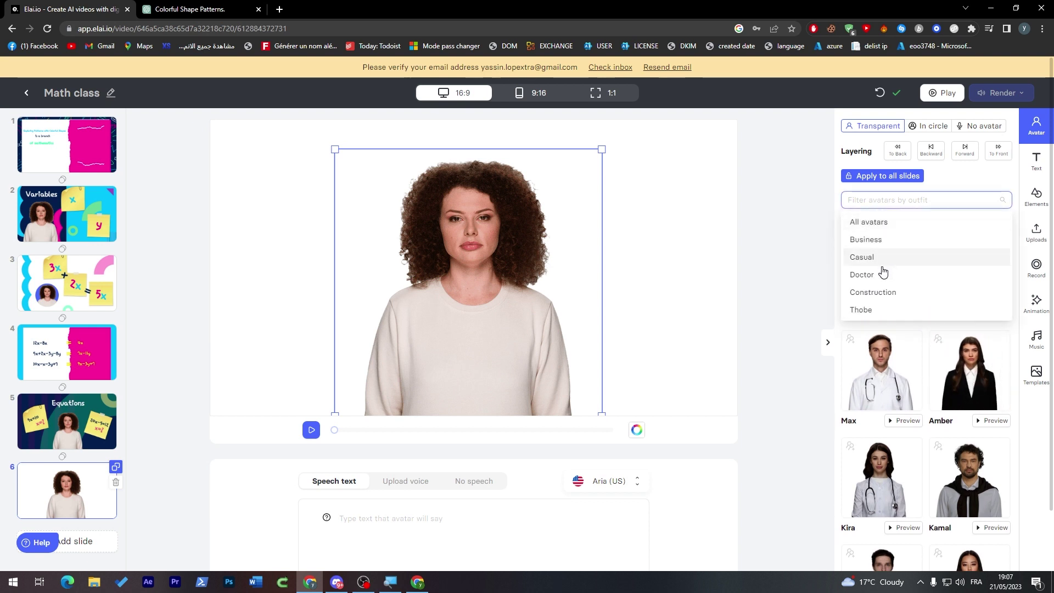
click(792, 292)
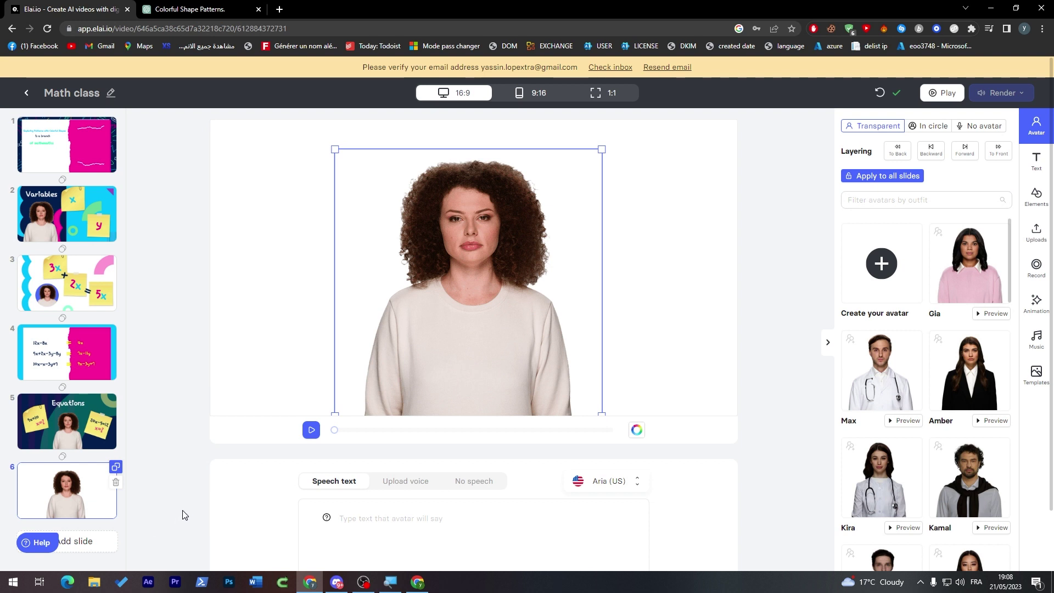
mouse_move(1001, 92)
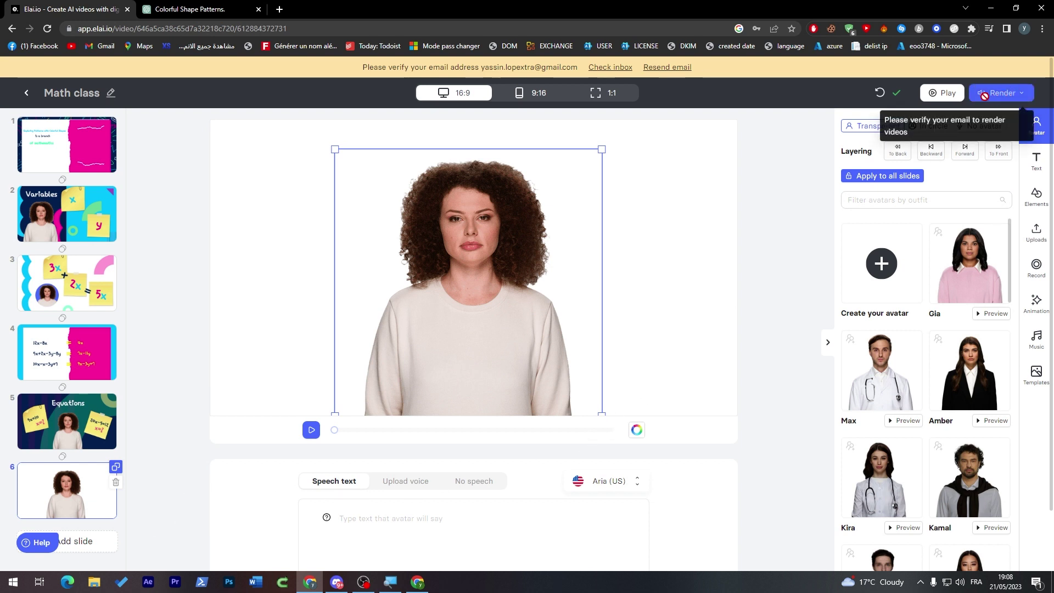
Confirm the account email through the Gmail message, then start the Math class render at 1080p.
click(731, 146)
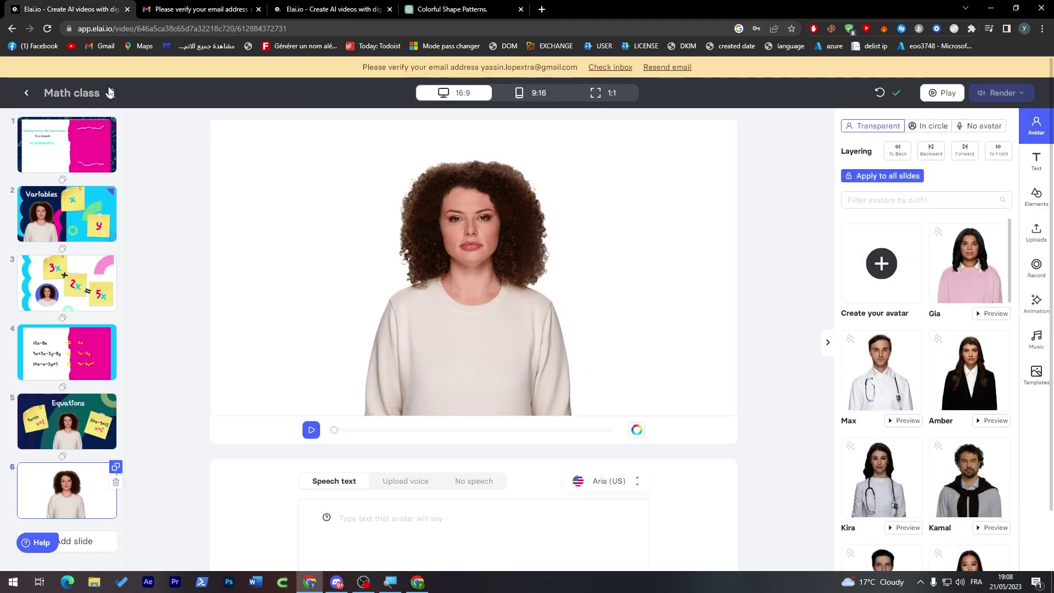
click(200, 8)
click(309, 6)
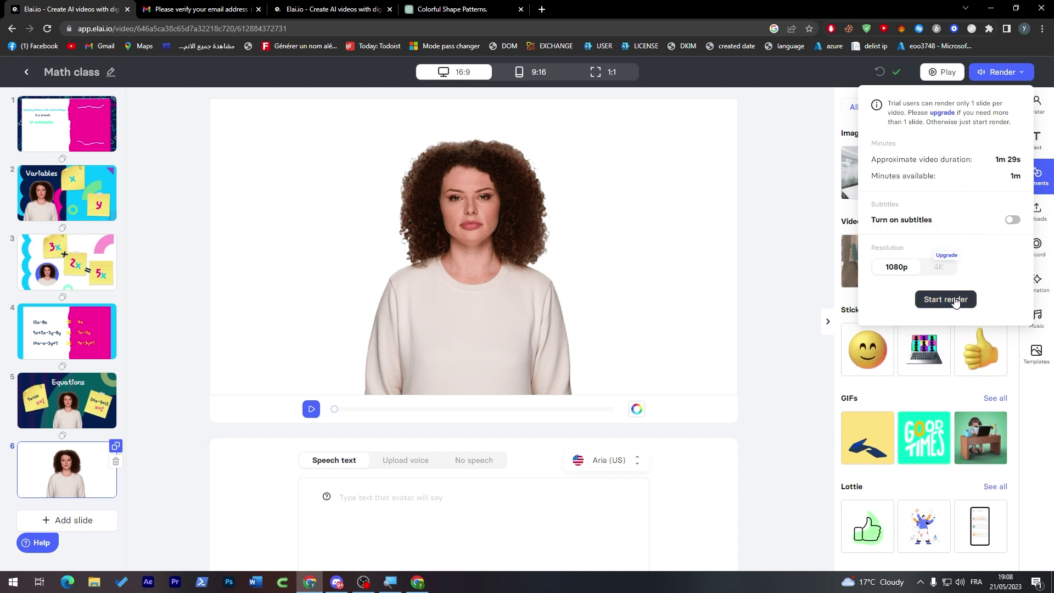
click(787, 283)
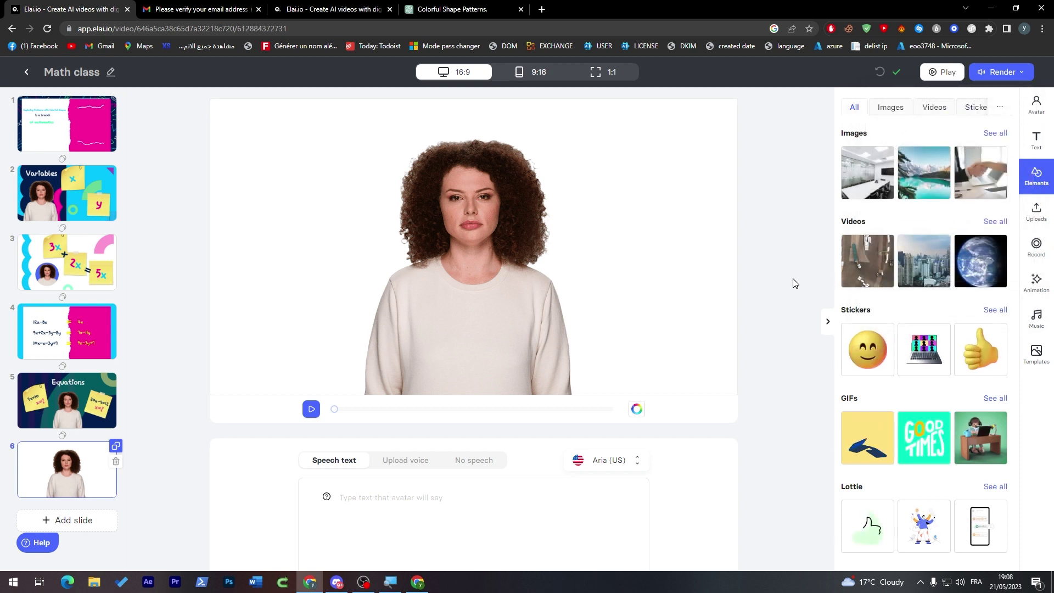